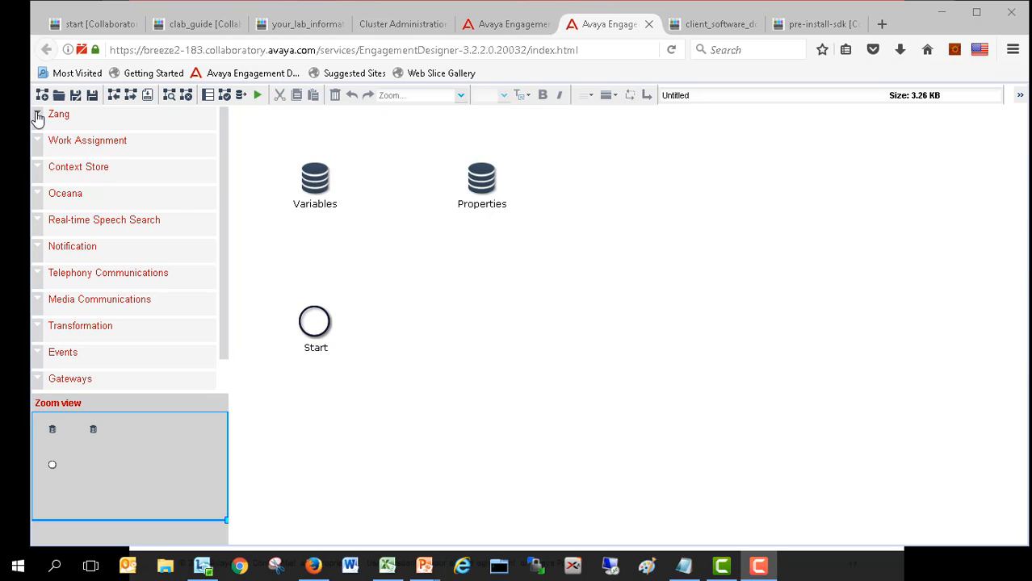
Step: Examine the tasks available in the Zang, Work Assignment and Context Store groups of the palette
click(38, 116)
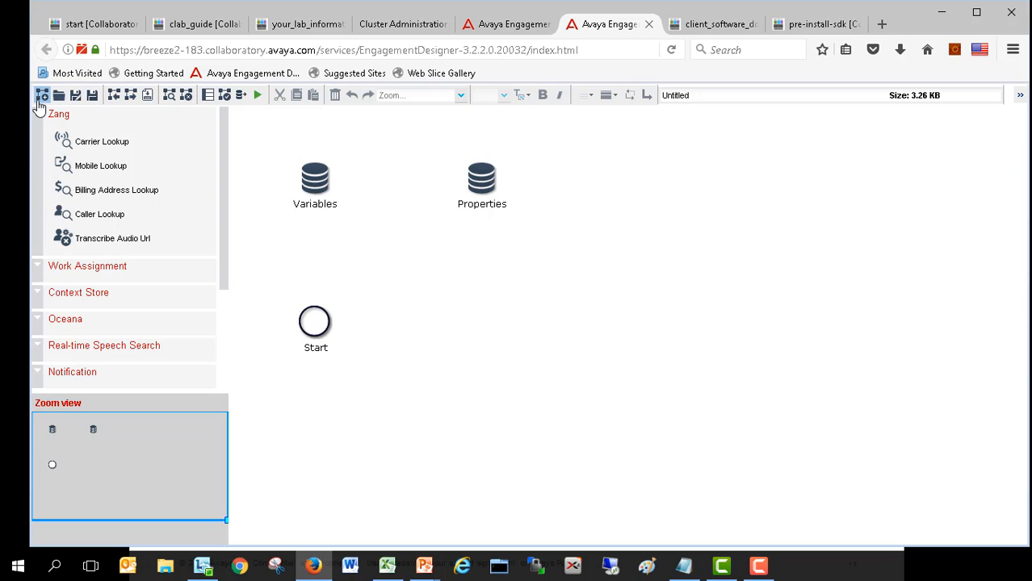
click(37, 115)
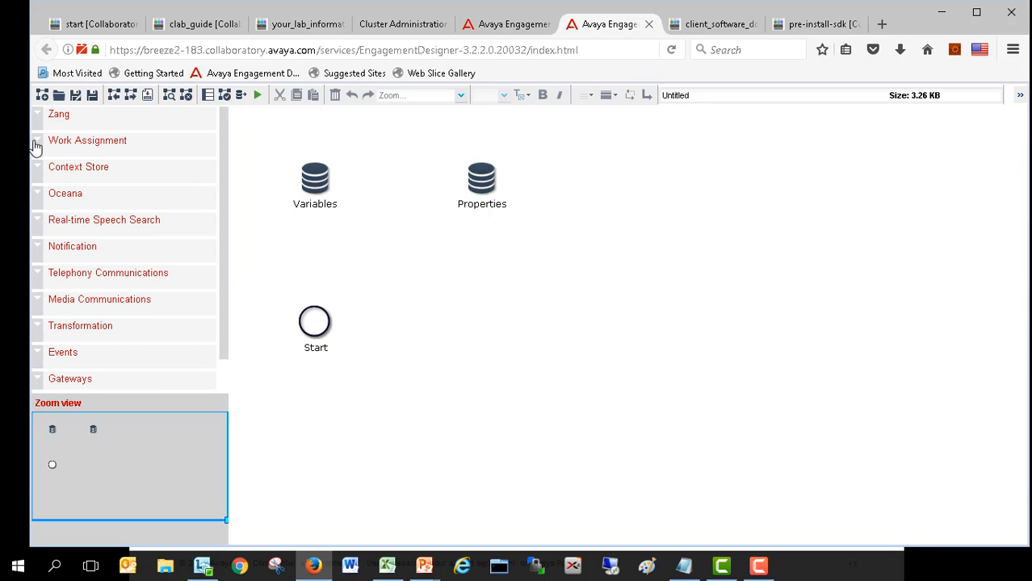
click(35, 144)
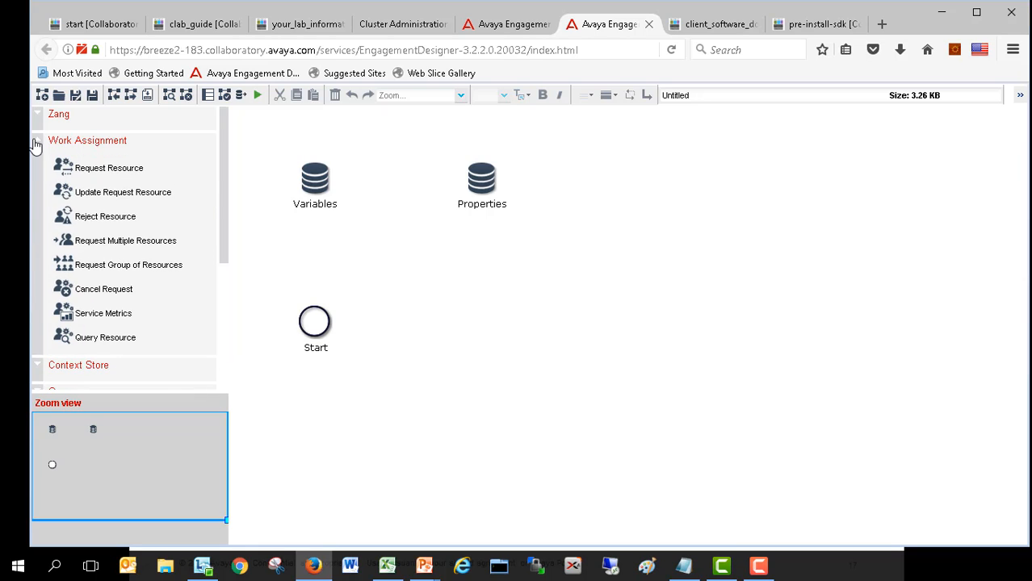
click(36, 143)
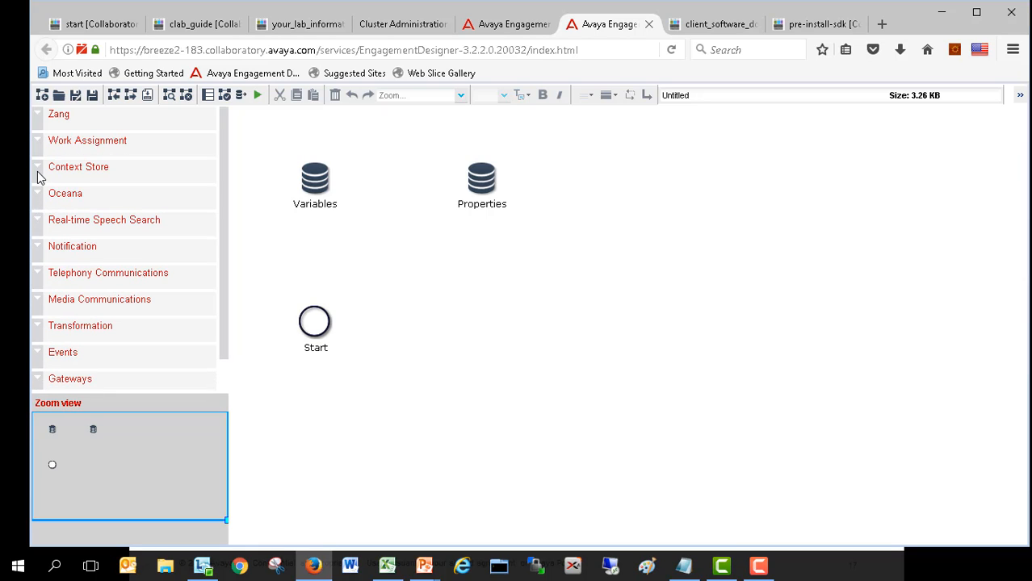
click(38, 170)
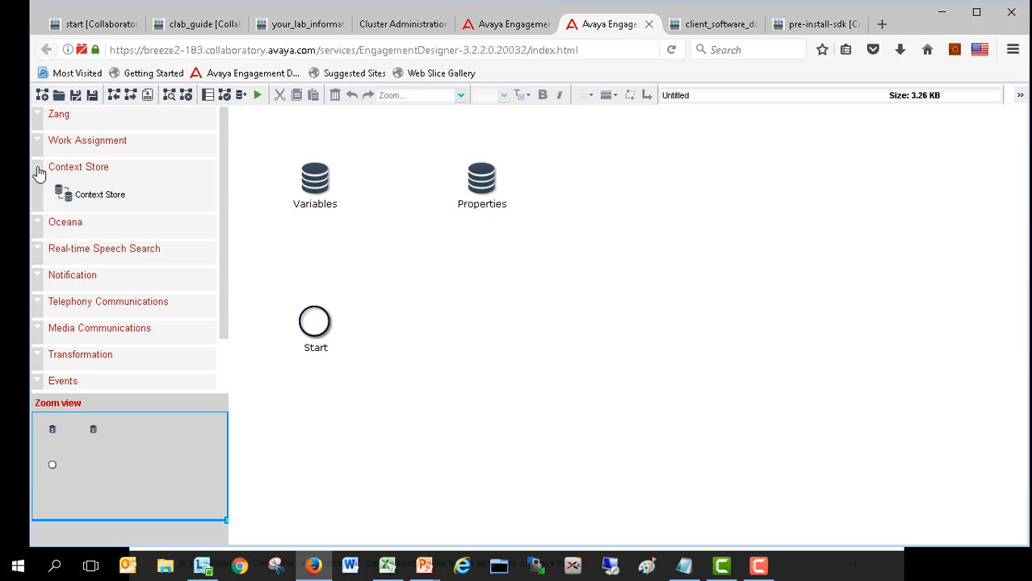
click(39, 170)
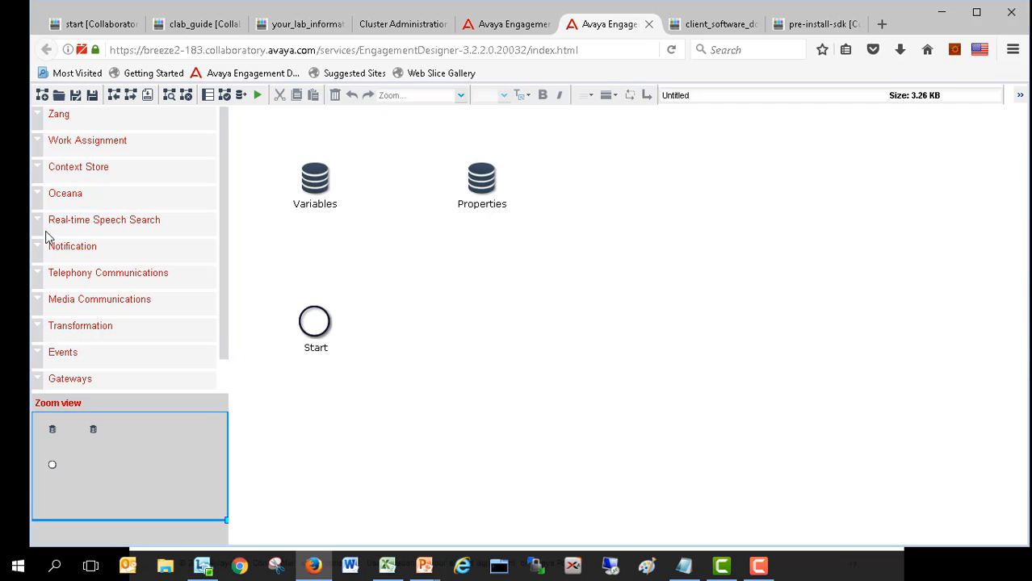
Step: Add a Make Call task from the Telephony Communications group to the canvas and connect Start to it
click(38, 279)
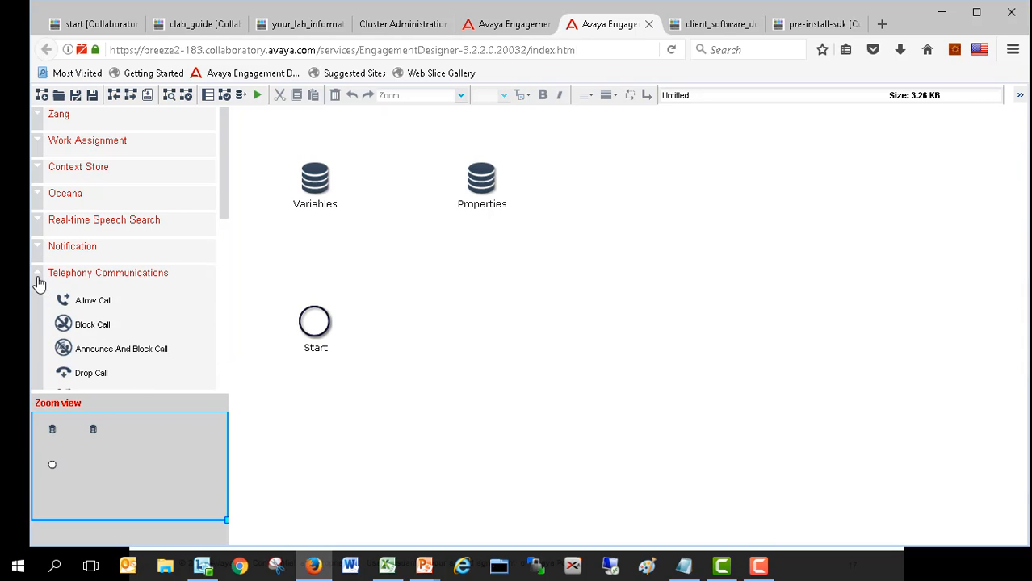
scroll(64, 377, down, 2)
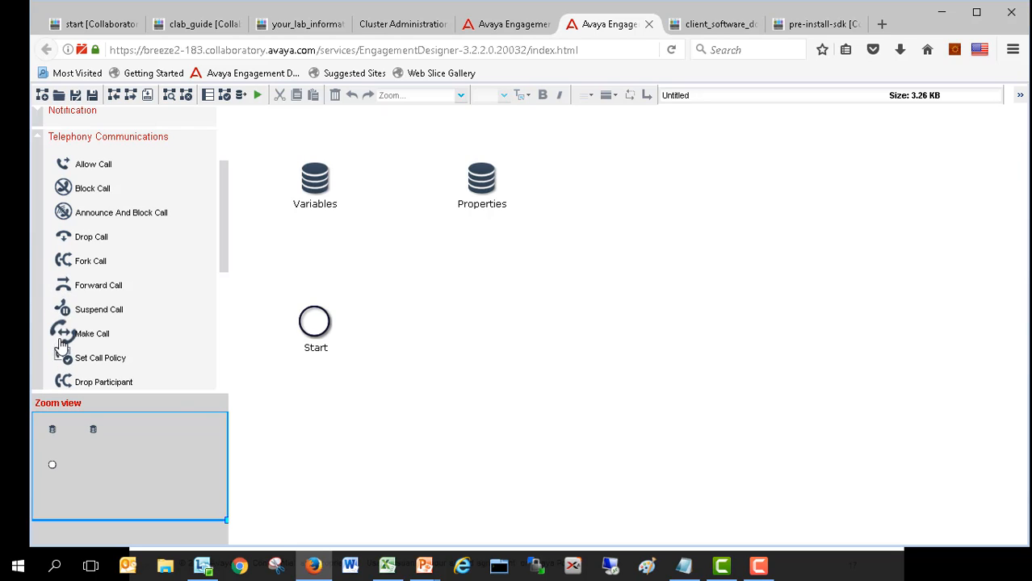
drag(62, 333, 414, 283)
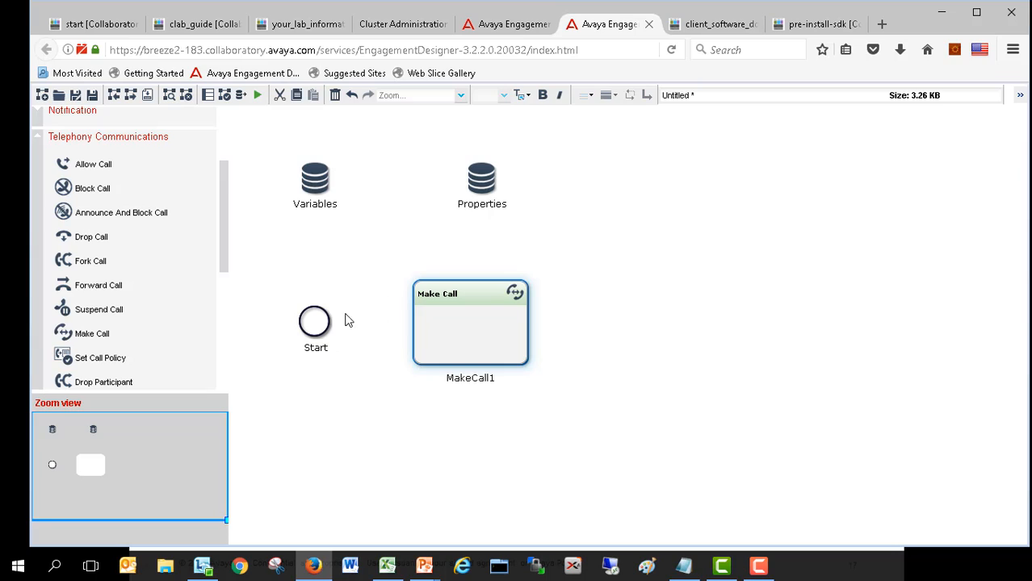
mouse_move(312, 326)
drag(314, 323, 447, 323)
Step: Validate the workflow, dismiss the error list, and replace the workflow with a new blank one
click(226, 97)
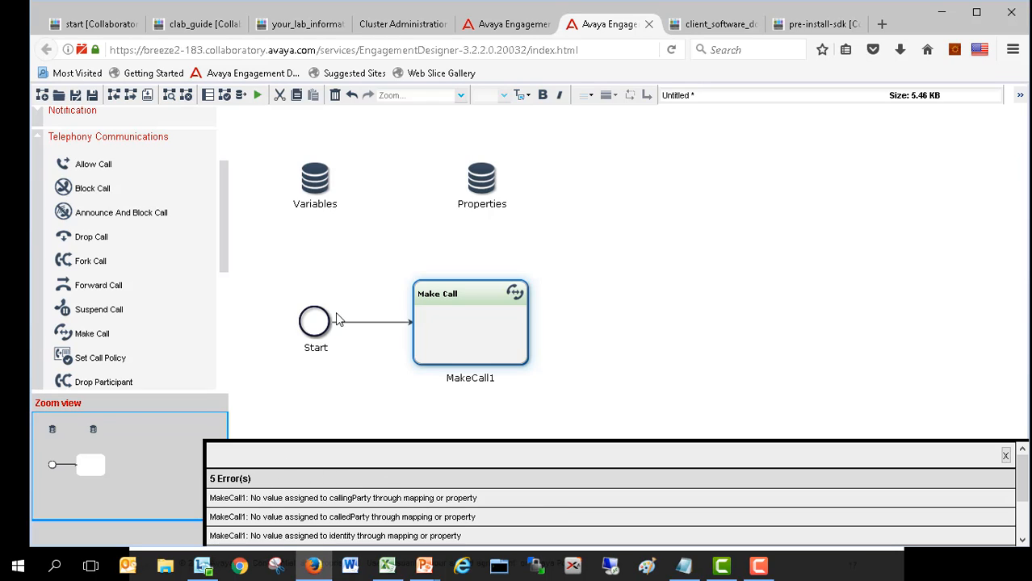
click(1006, 456)
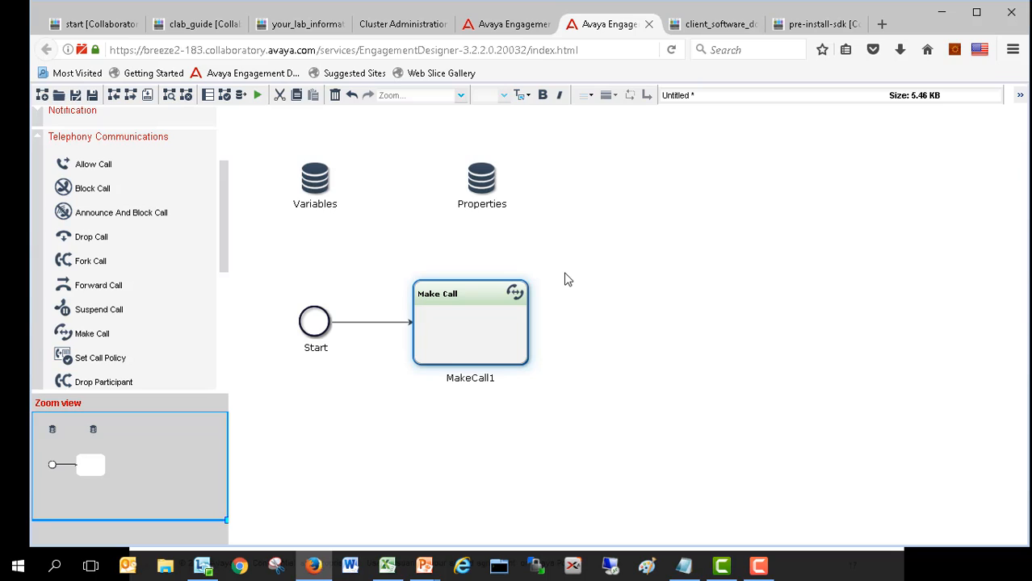
mouse_move(455, 294)
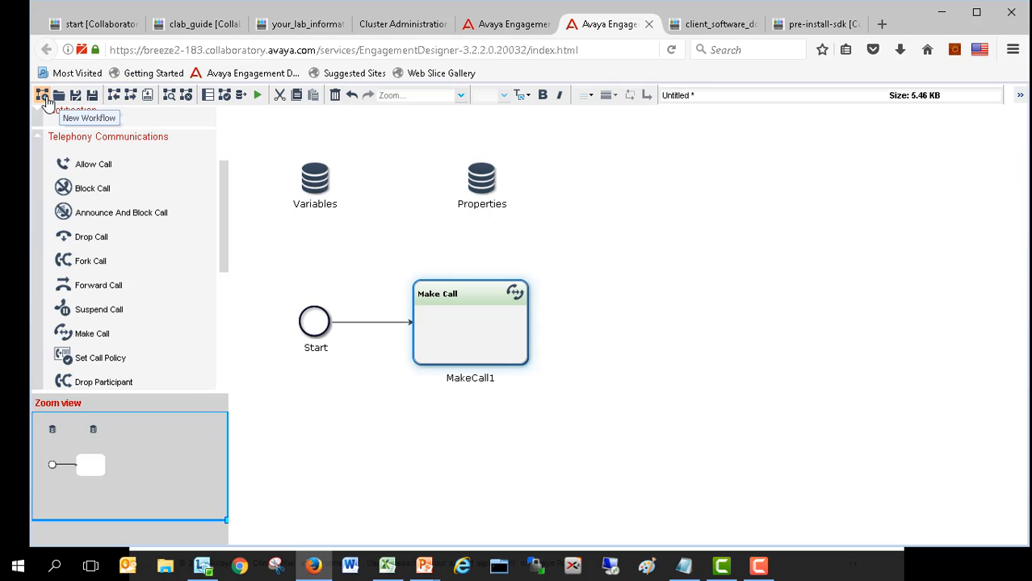
click(42, 95)
click(648, 367)
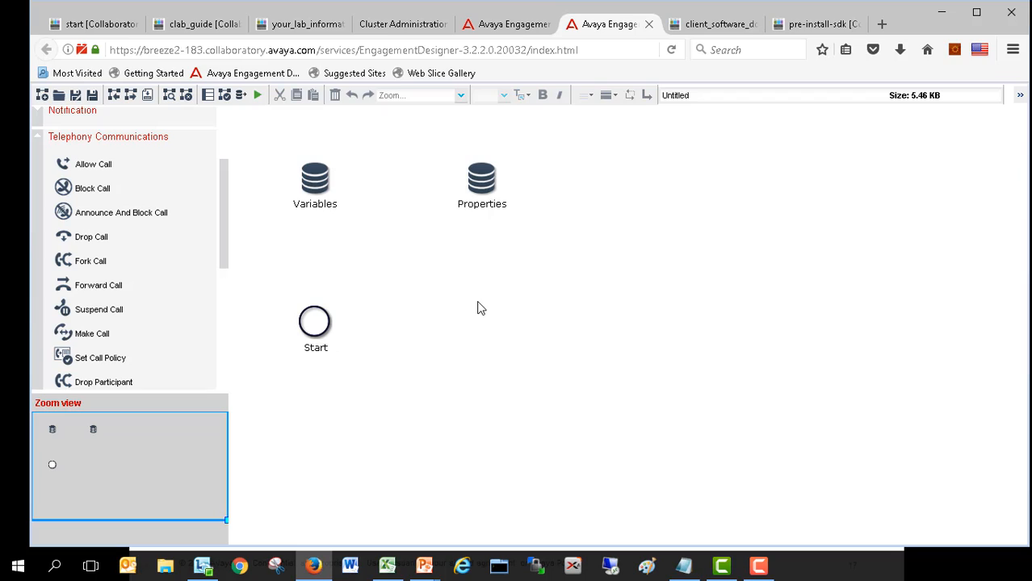
Step: Open the Start event's properties and look at its schedule recurrence options without setting a schedule
mouse_move(318, 325)
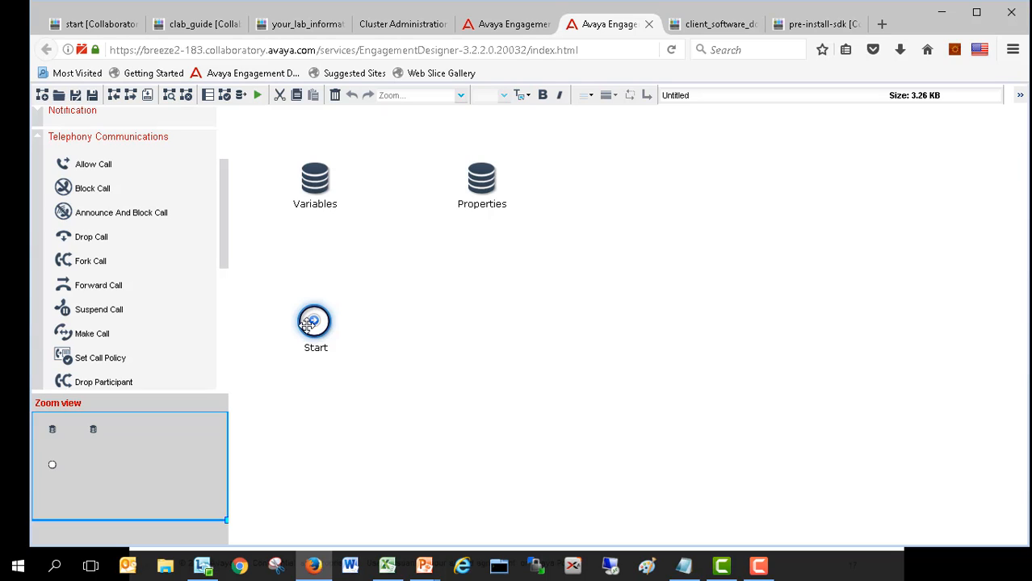
right_click(318, 320)
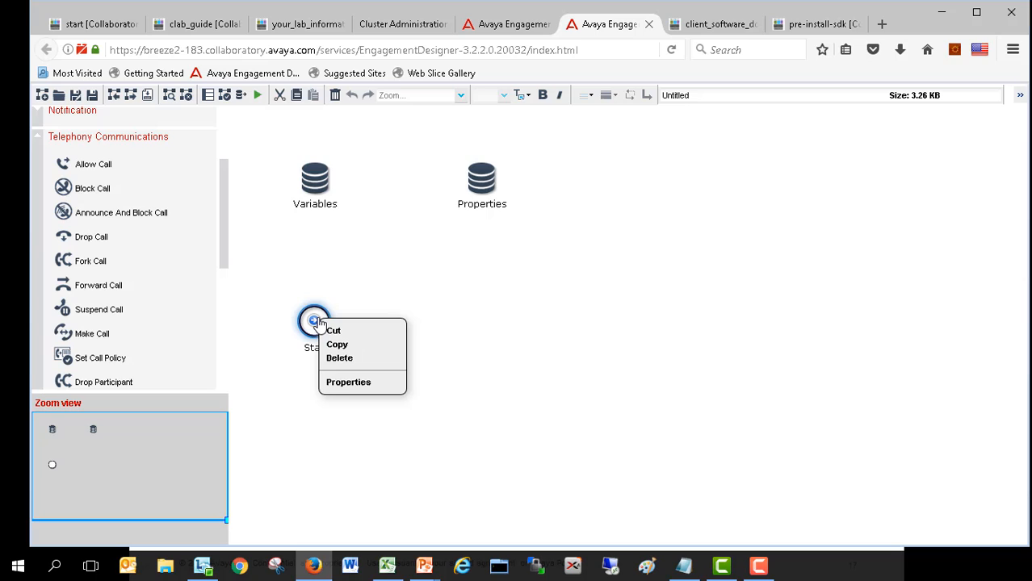
click(347, 383)
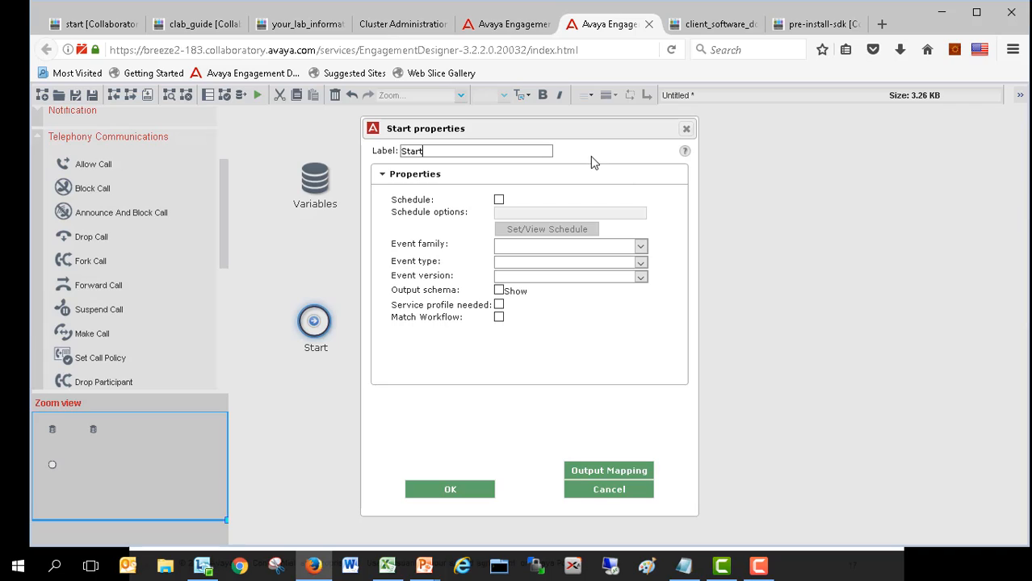
click(499, 201)
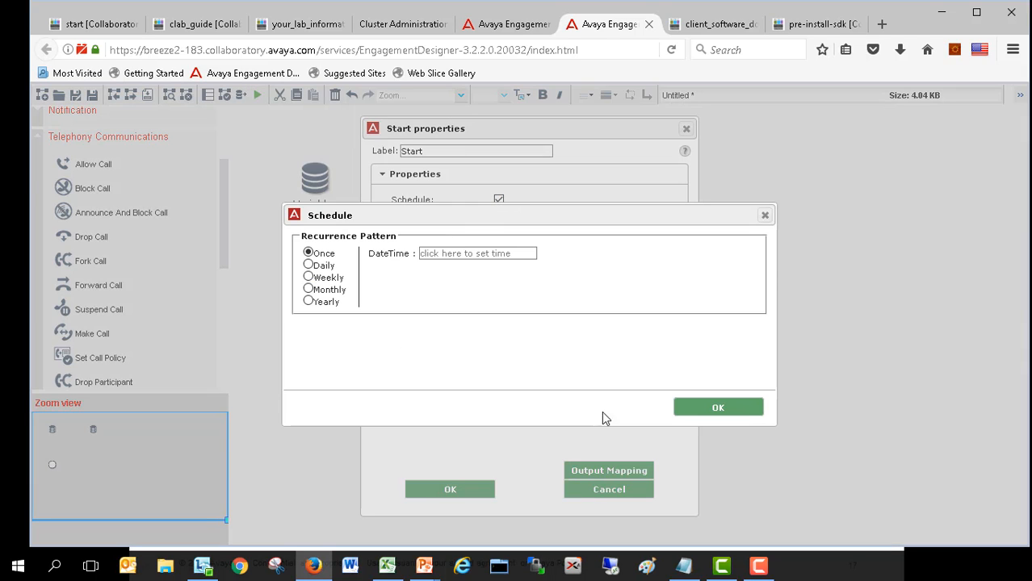
click(765, 216)
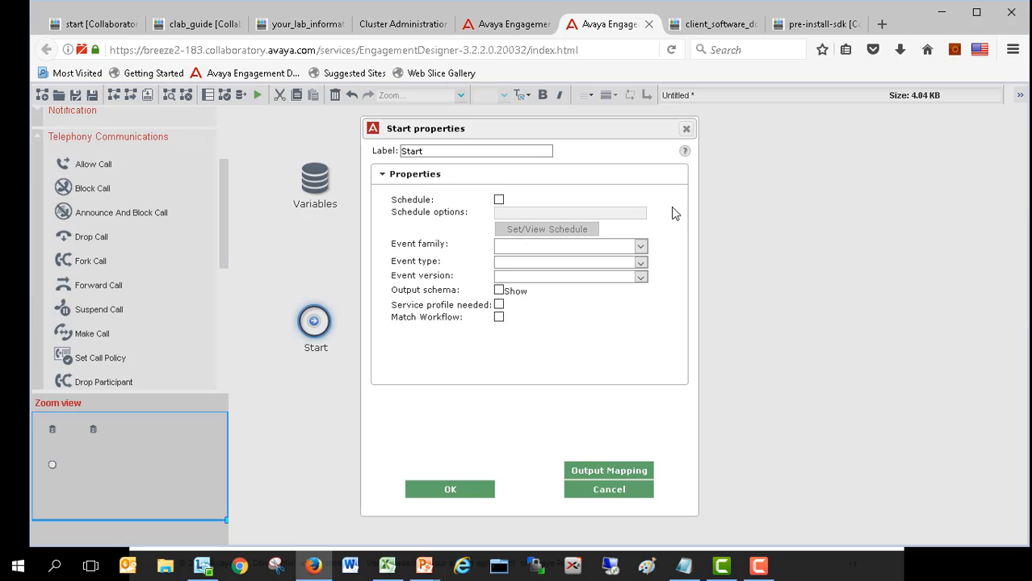
Step: Set the Start event to family CallIntercepted, type CALL_INTERCEPT_TO_CALLED_PARTY and version 1.0, and show its output schema
click(641, 247)
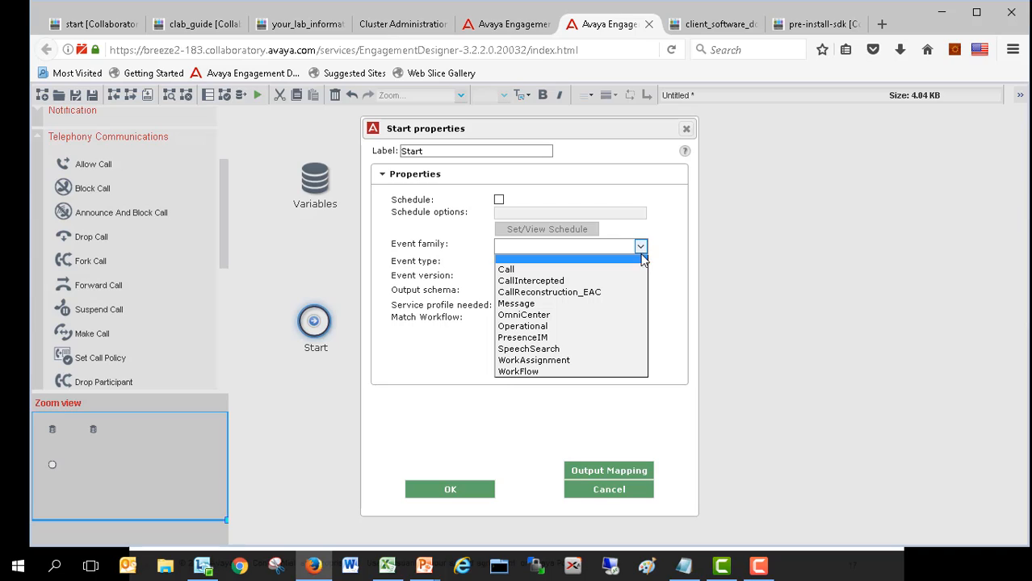
click(606, 284)
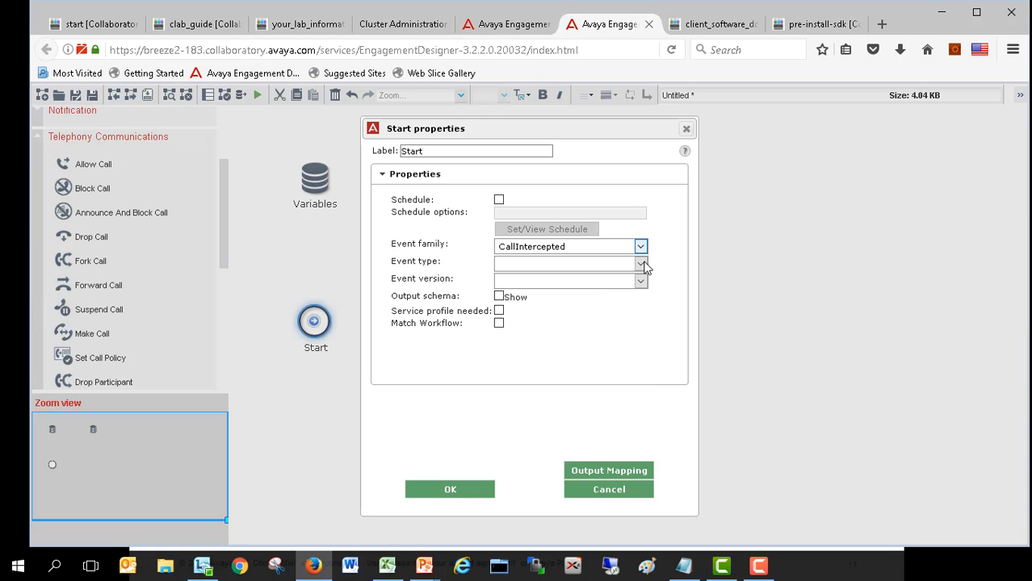
click(642, 265)
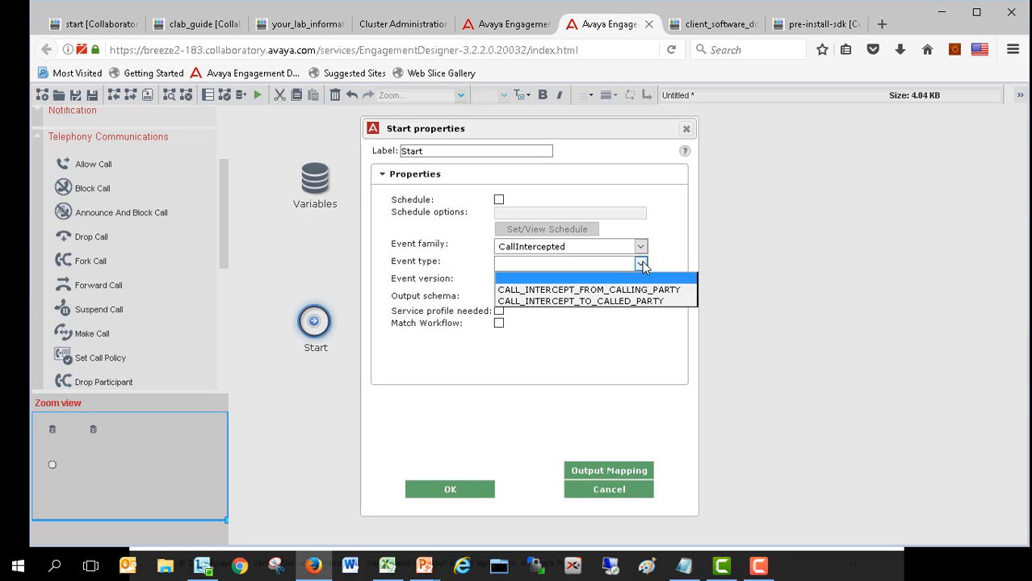
click(625, 304)
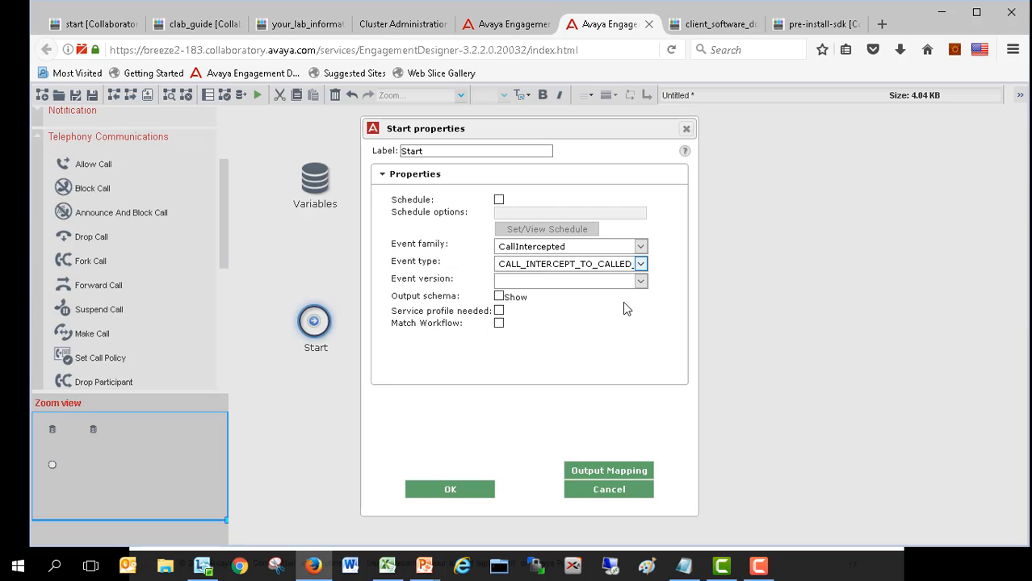
click(639, 282)
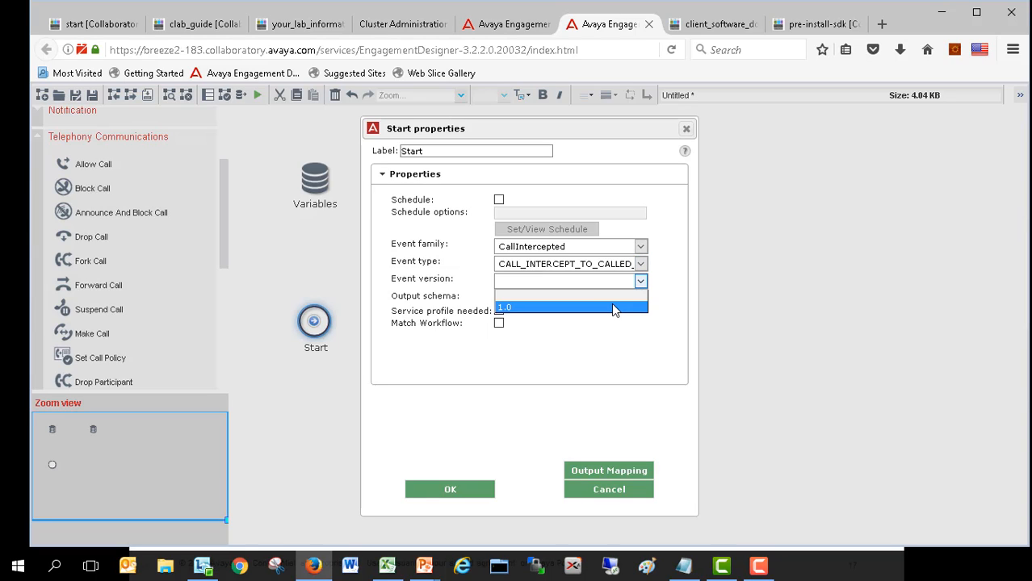
click(613, 309)
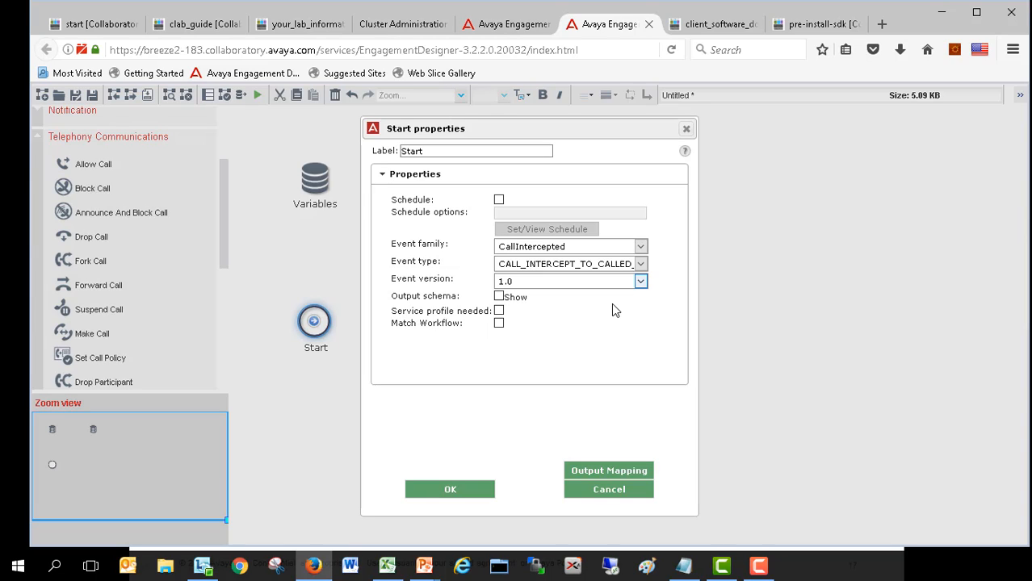
click(499, 297)
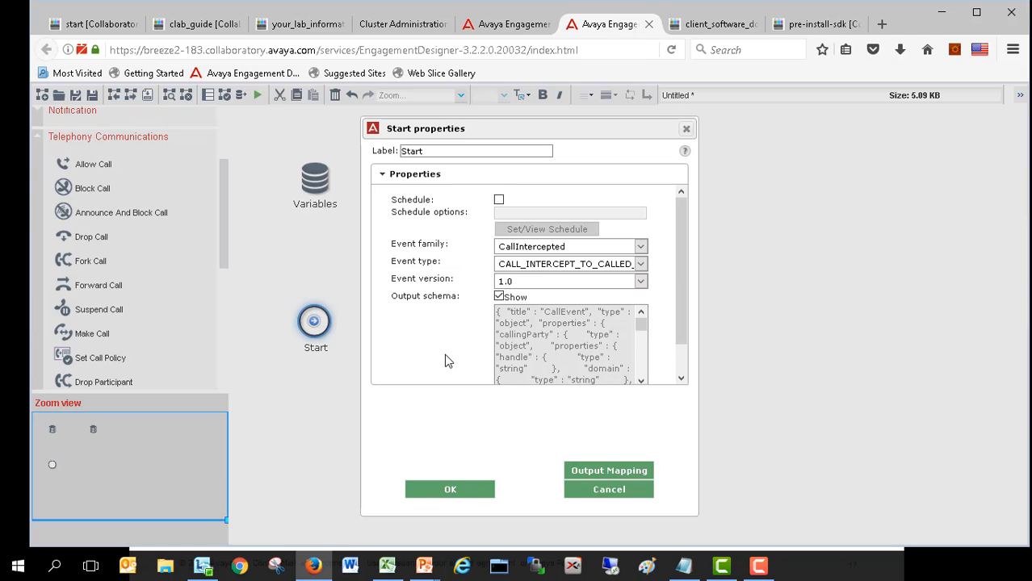
scroll(444, 355, down, 2)
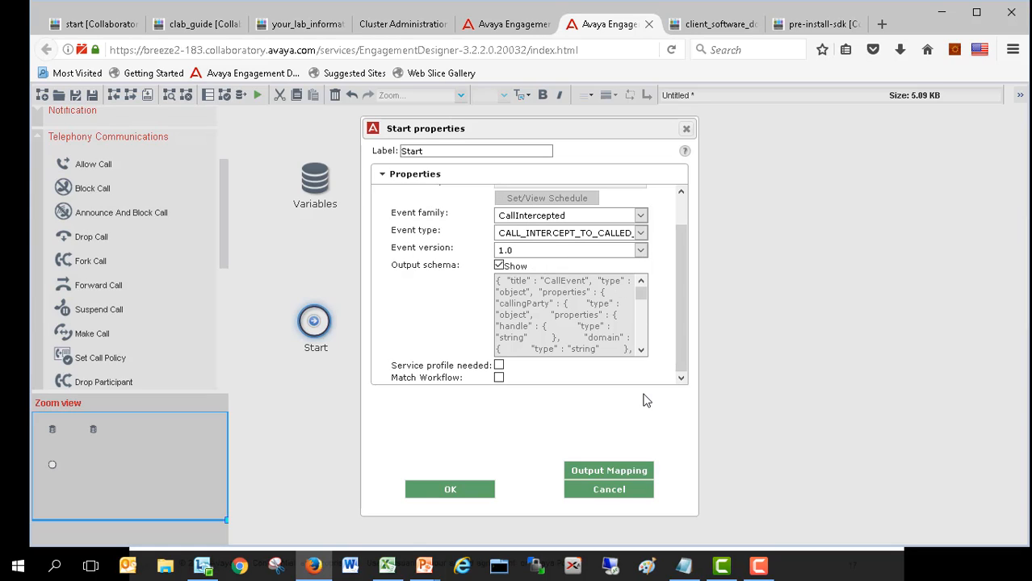
Step: Clear the Start event's family and reselect CallIntercepted, type CALL_INTERCEPT_TO_CALLED_PARTY and version 1.0
click(641, 216)
click(631, 234)
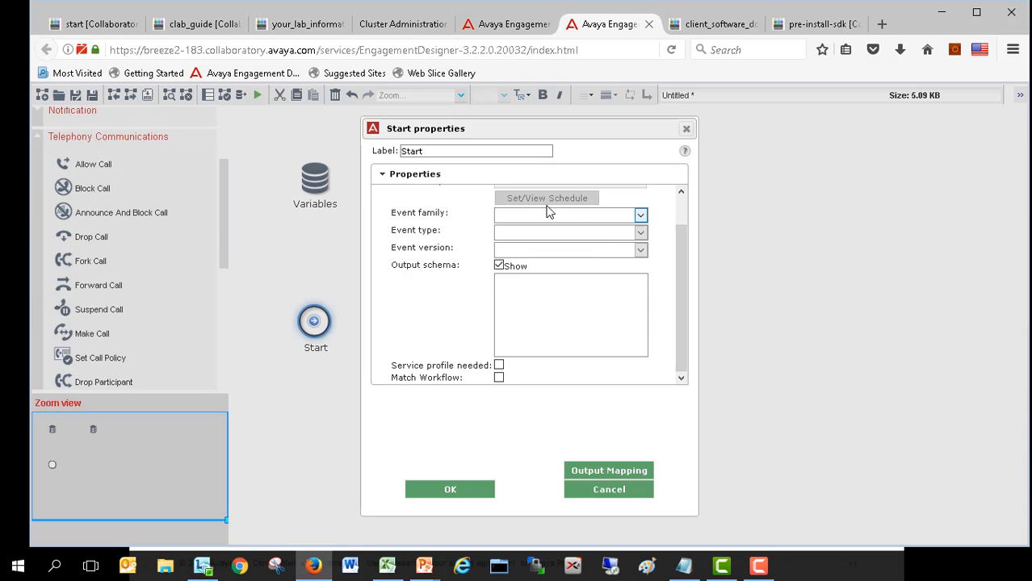
click(520, 294)
click(612, 215)
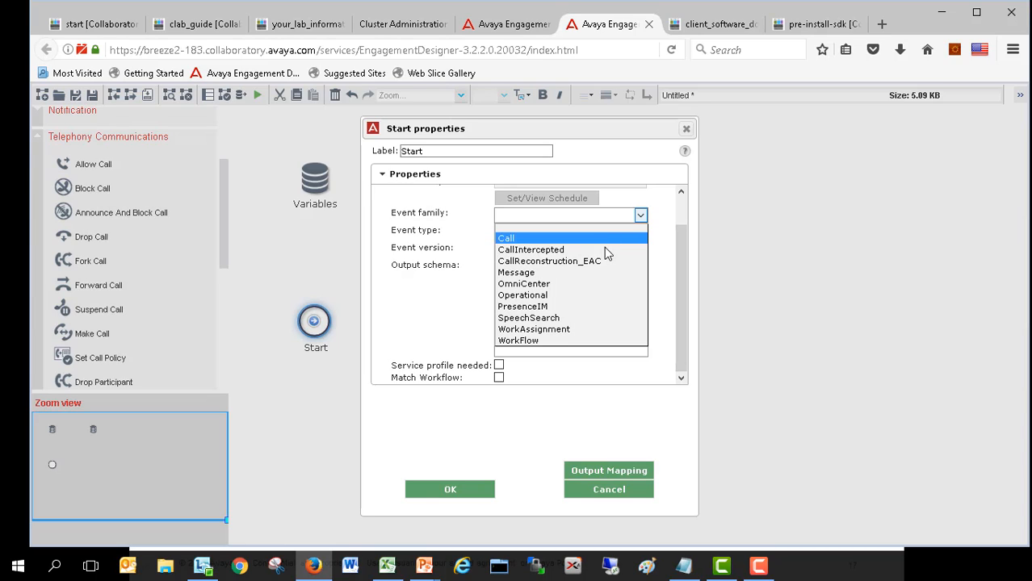
click(607, 252)
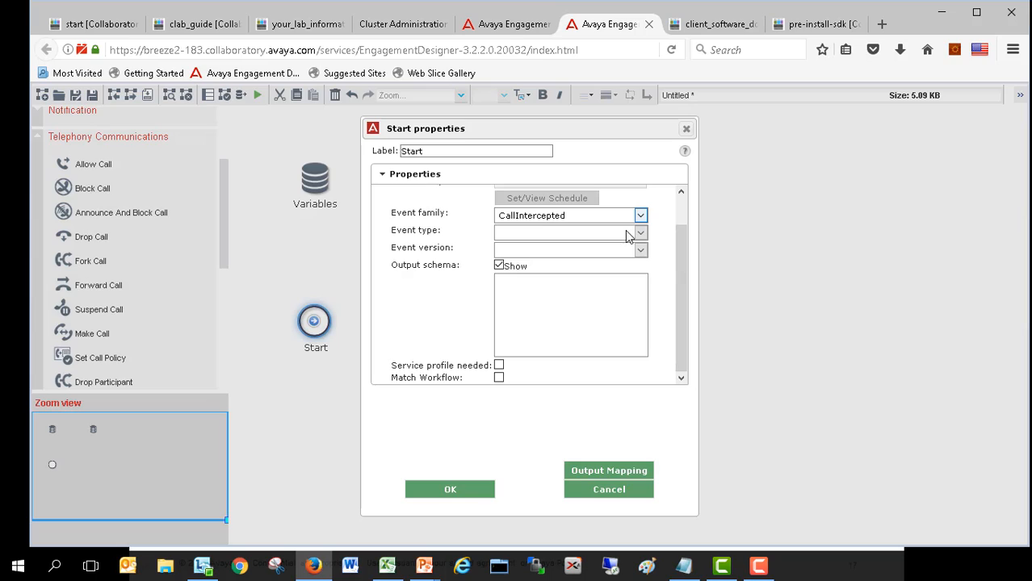
click(630, 233)
click(621, 271)
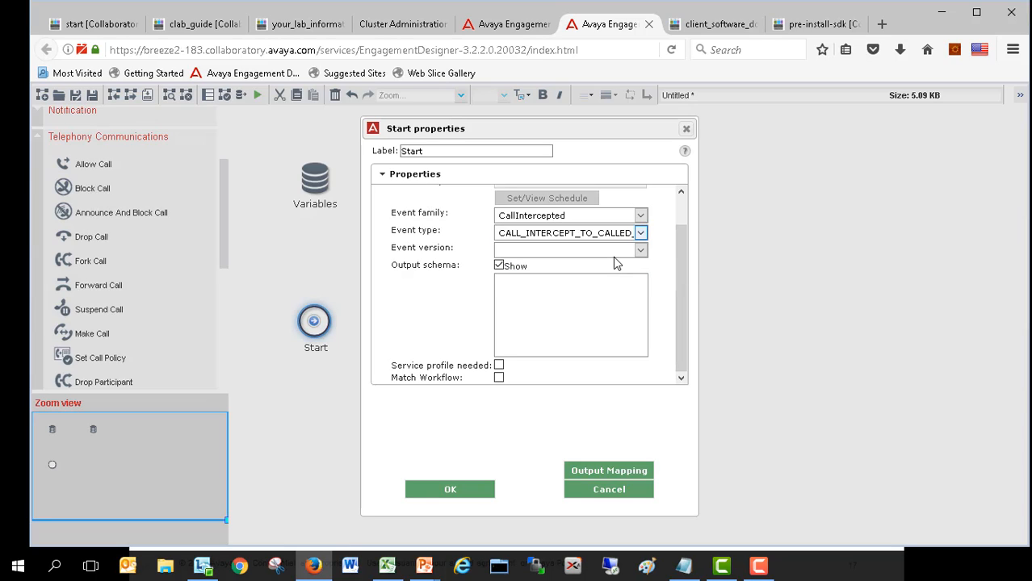
click(612, 252)
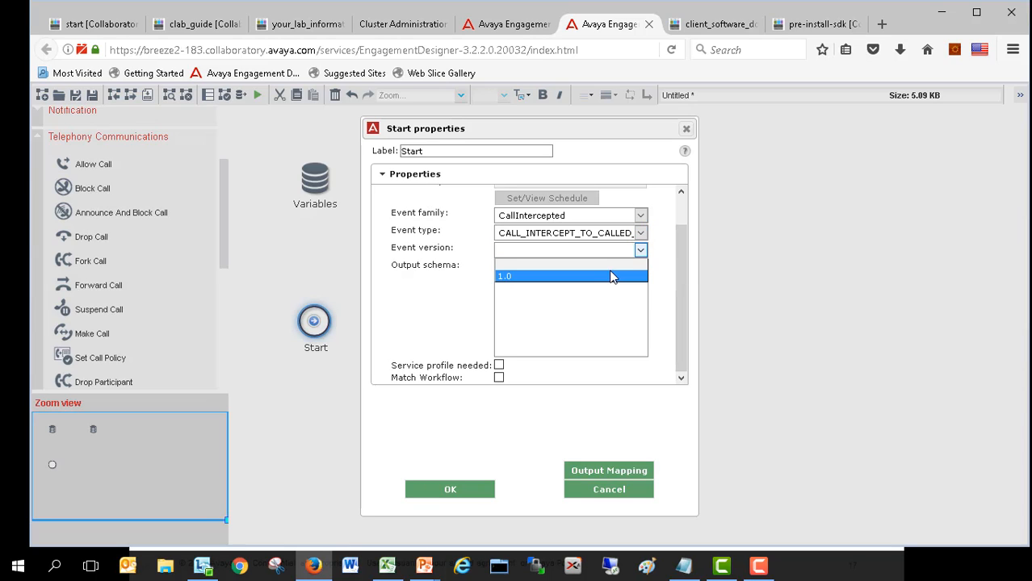
click(611, 277)
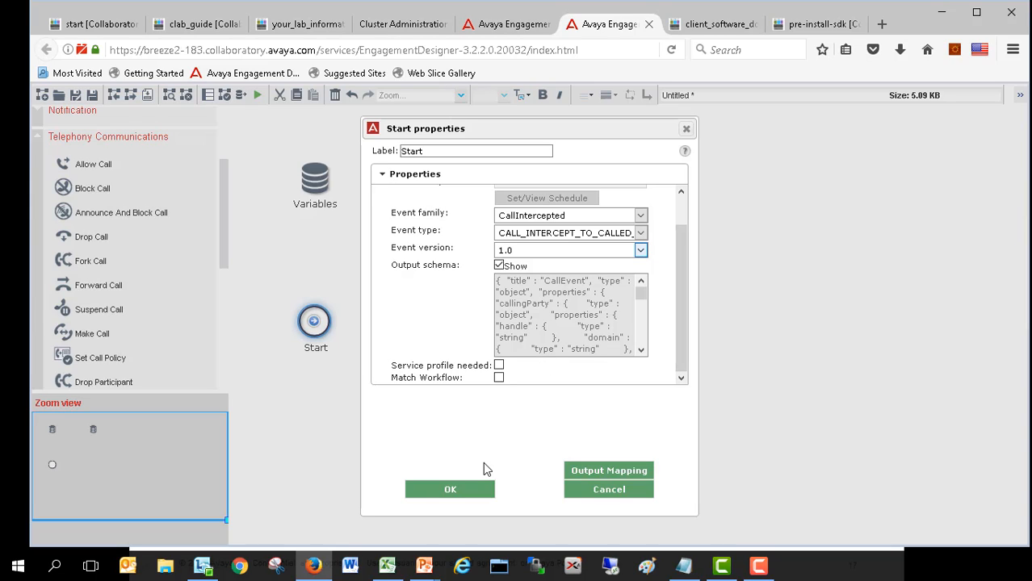
Step: Open the Start event's output mapping, expand StartSchema, and save the CallEvent to StartSchema mapping
click(607, 474)
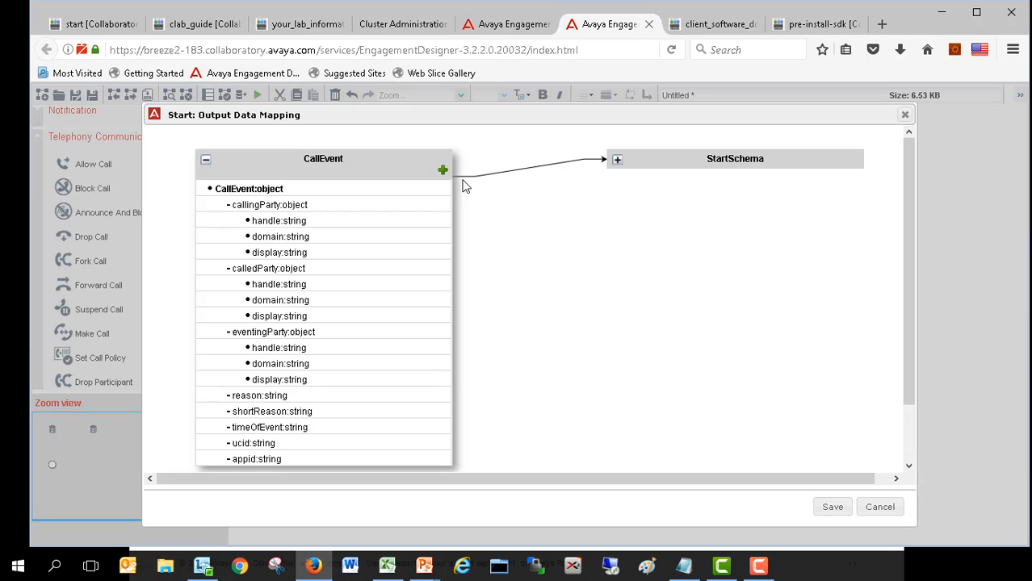
click(616, 161)
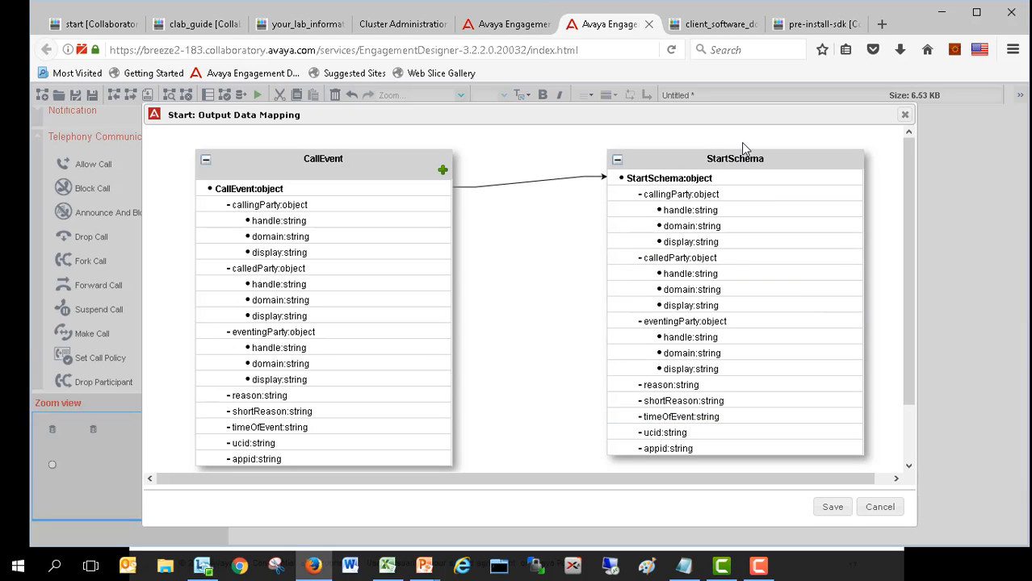
click(833, 507)
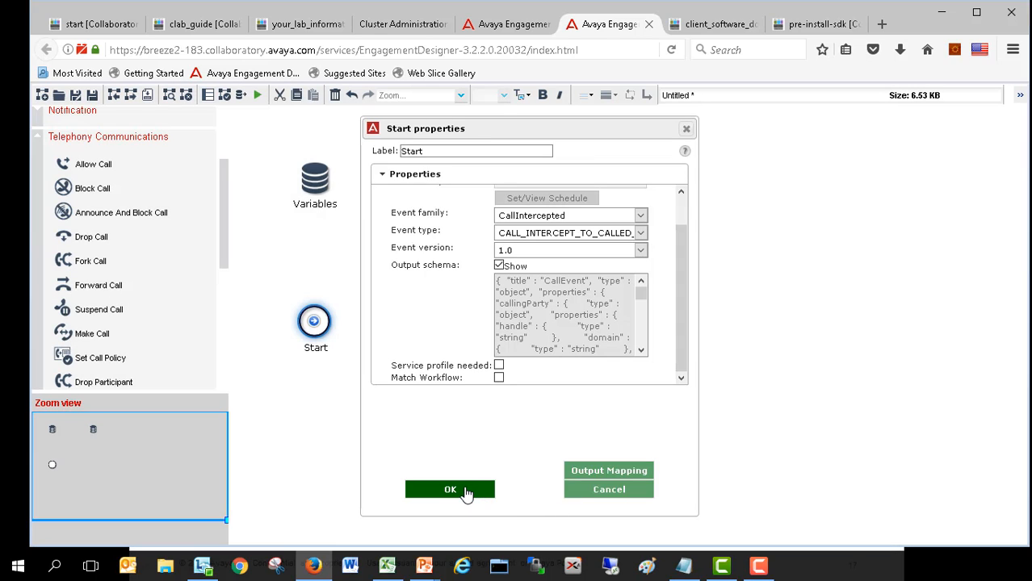
Step: Accept the Start event's properties, add a Play Announcement task beside Start, and connect Start to it
click(449, 490)
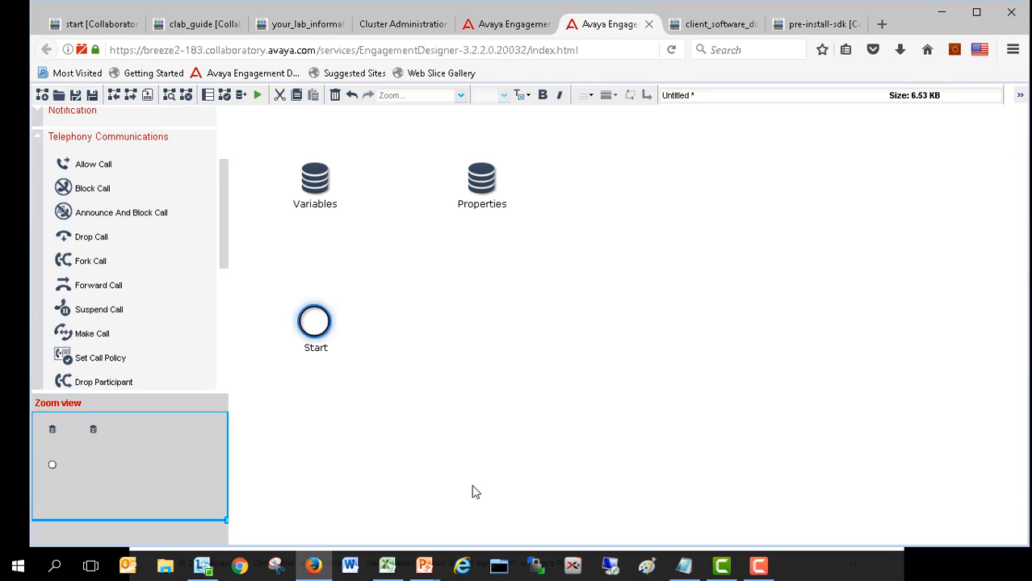
click(38, 139)
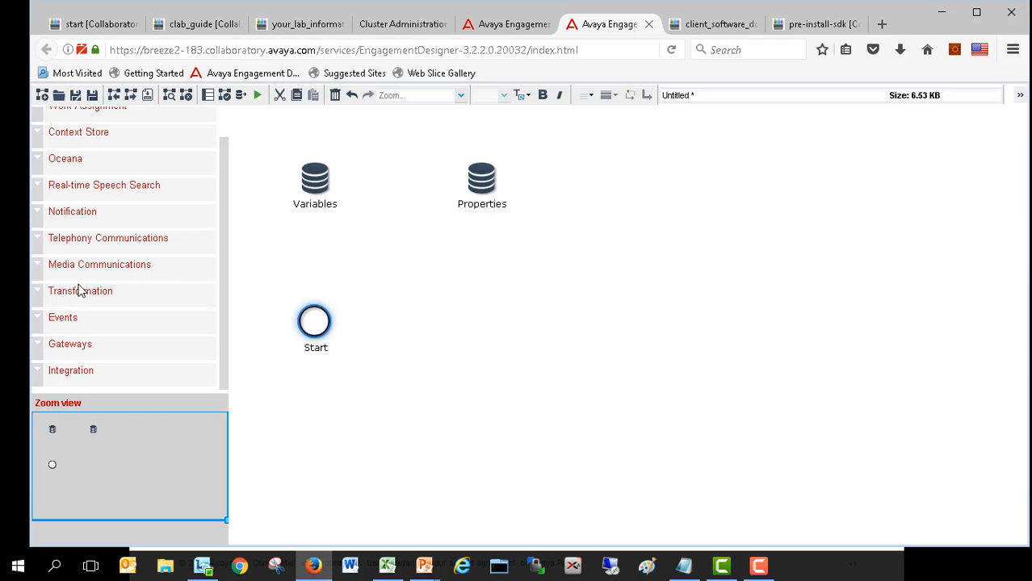
mouse_move(313, 328)
click(39, 268)
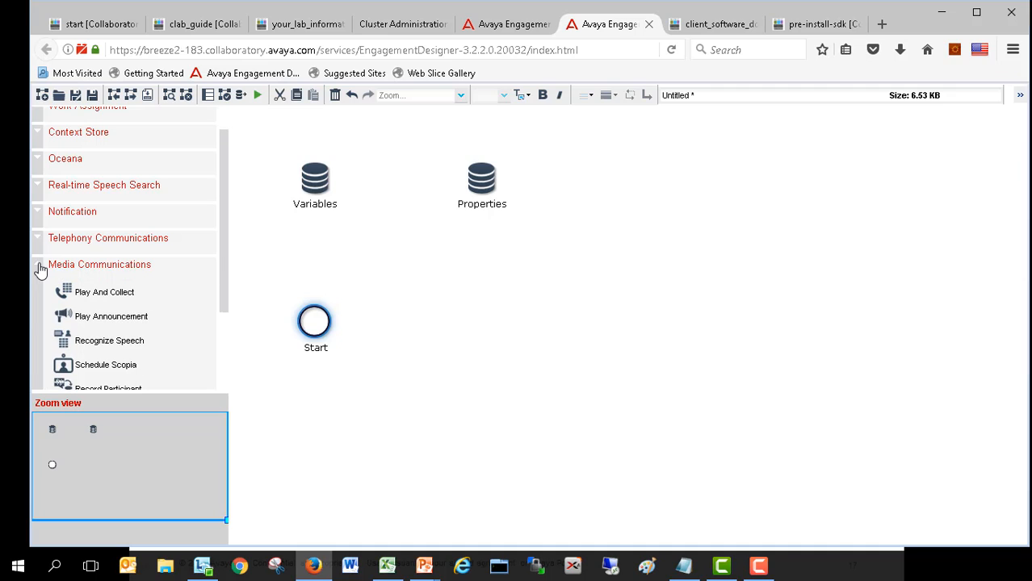
drag(59, 323, 395, 296)
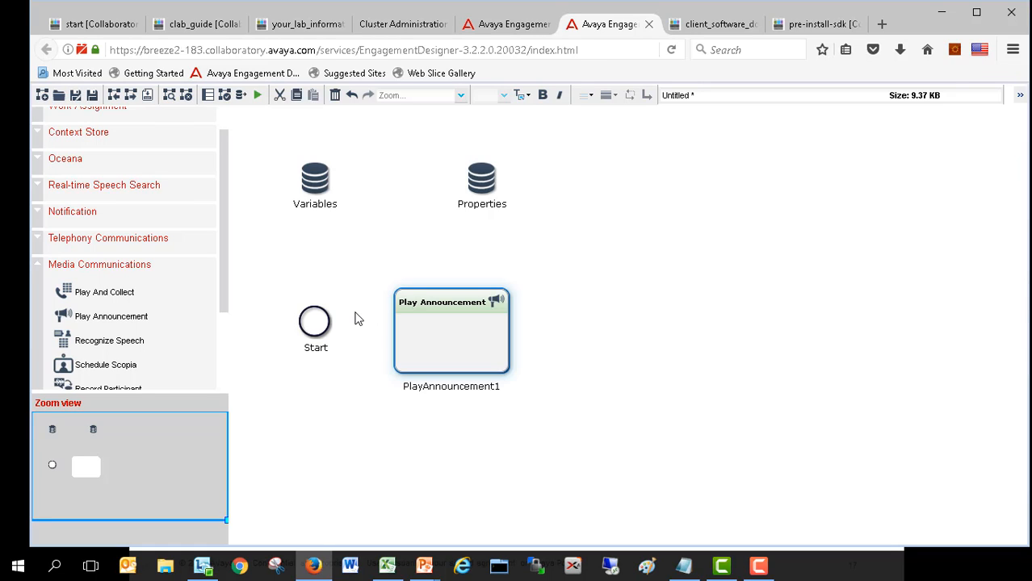
mouse_move(314, 323)
drag(314, 323, 428, 318)
Step: Add a Drop Call task after the Play Announcement task and connect the announcement to it
click(36, 241)
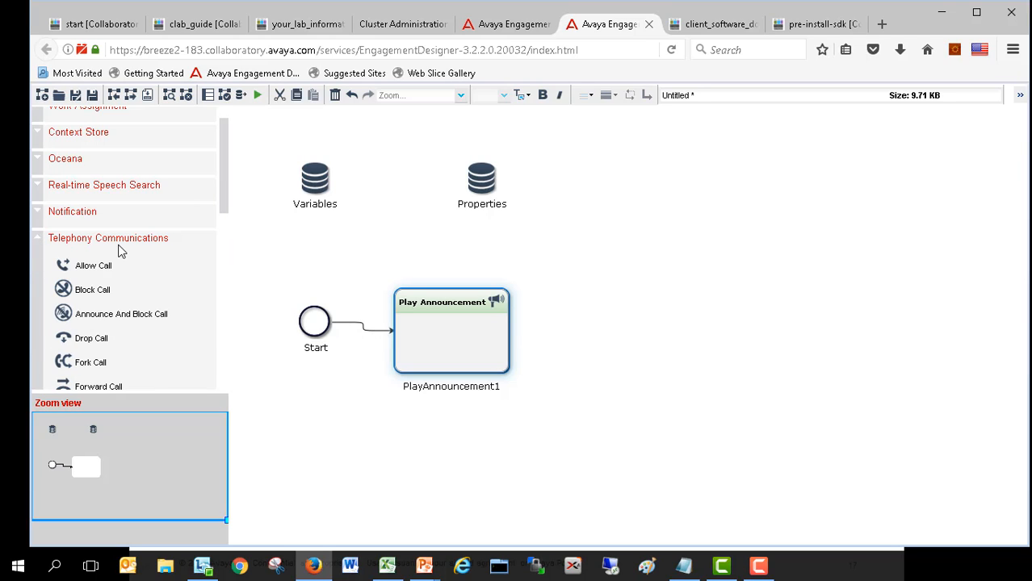
drag(63, 342, 591, 296)
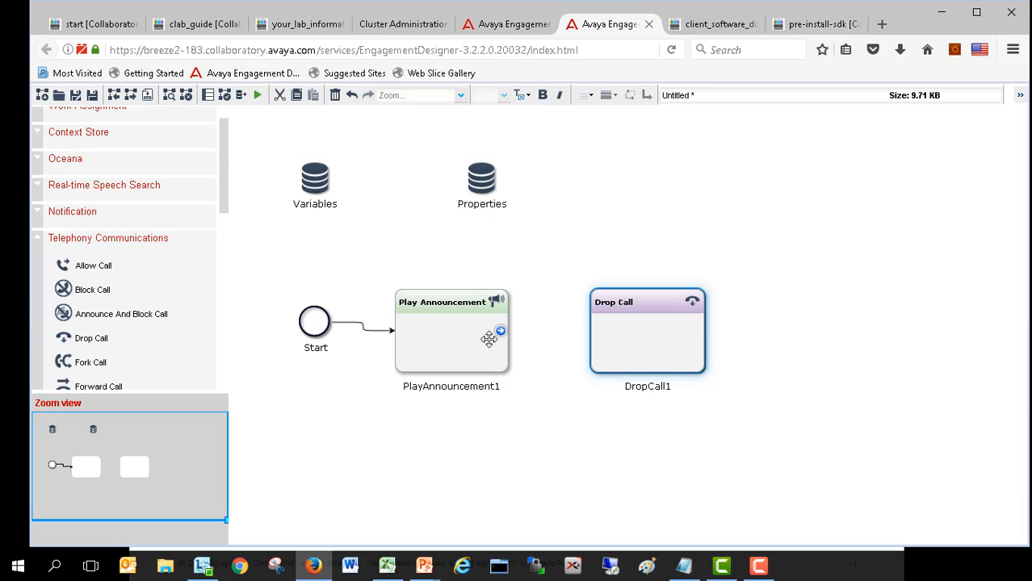
drag(501, 333, 681, 344)
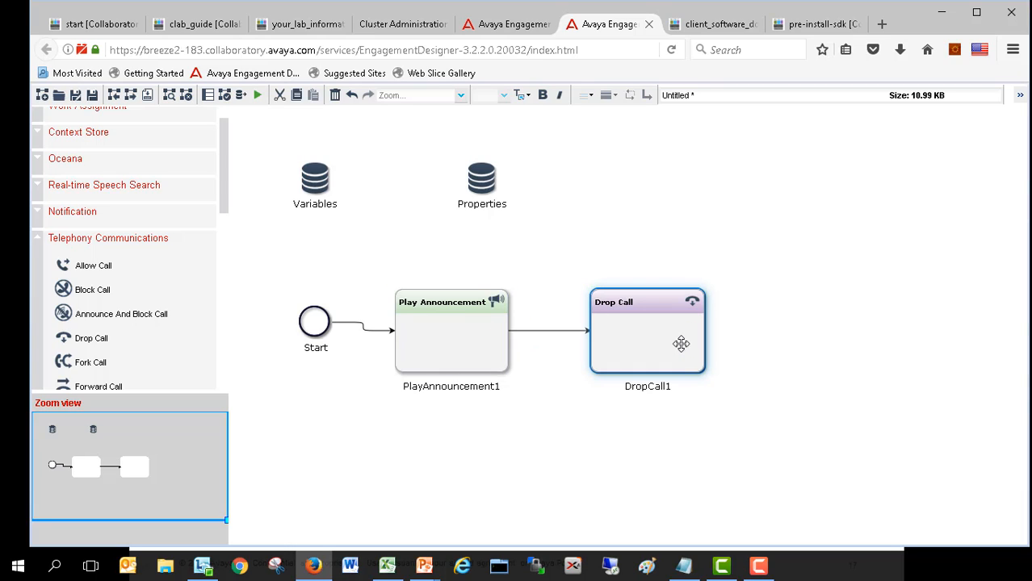
Step: Add an End event after the Drop Call task and connect Drop Call to it
click(36, 241)
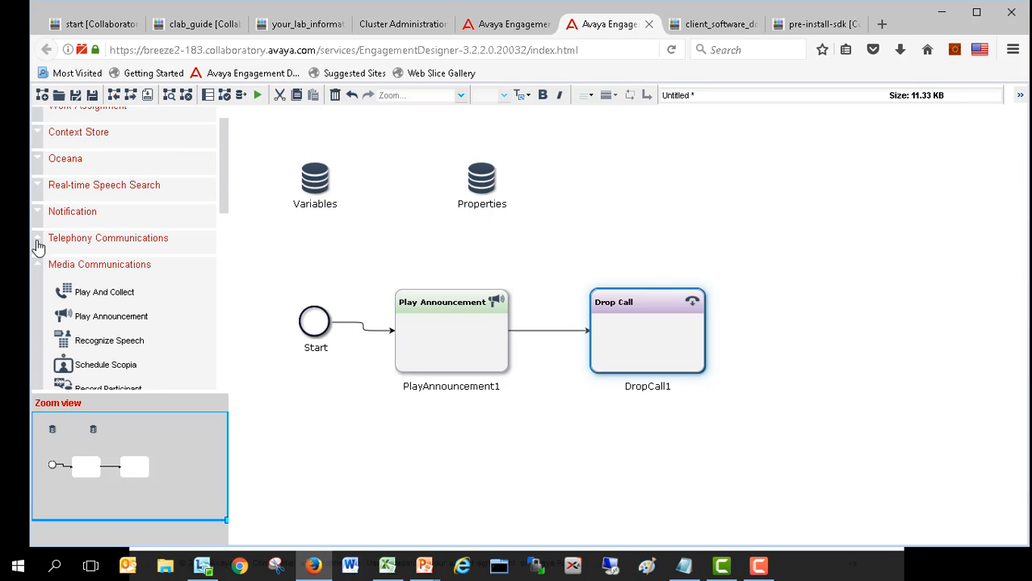
click(37, 268)
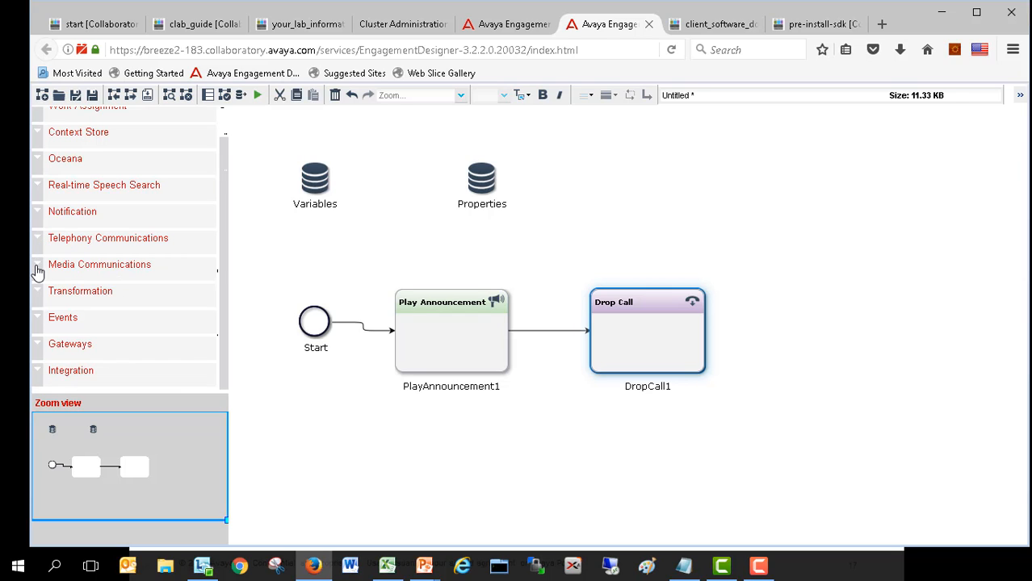
click(37, 323)
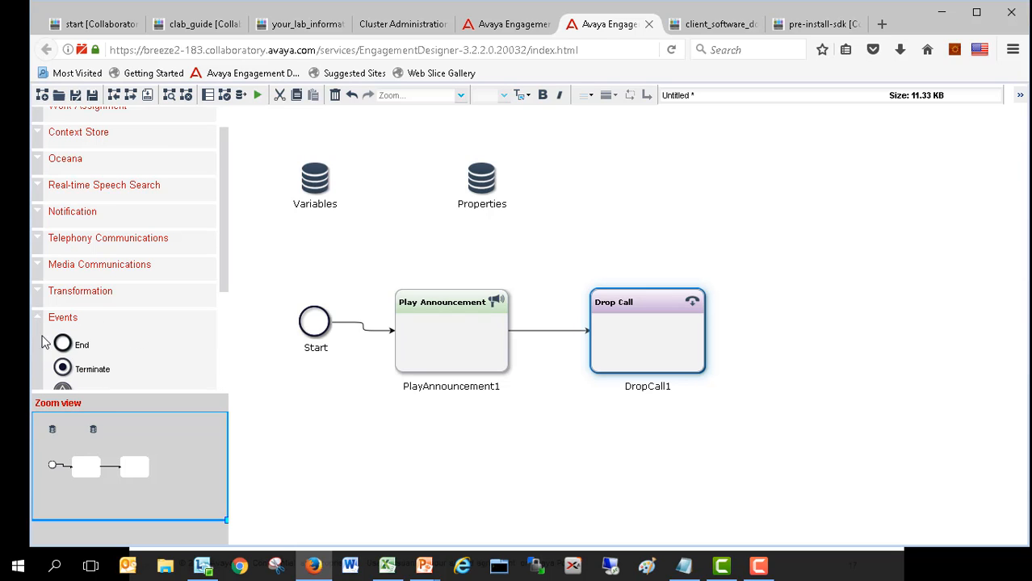
drag(62, 344, 780, 326)
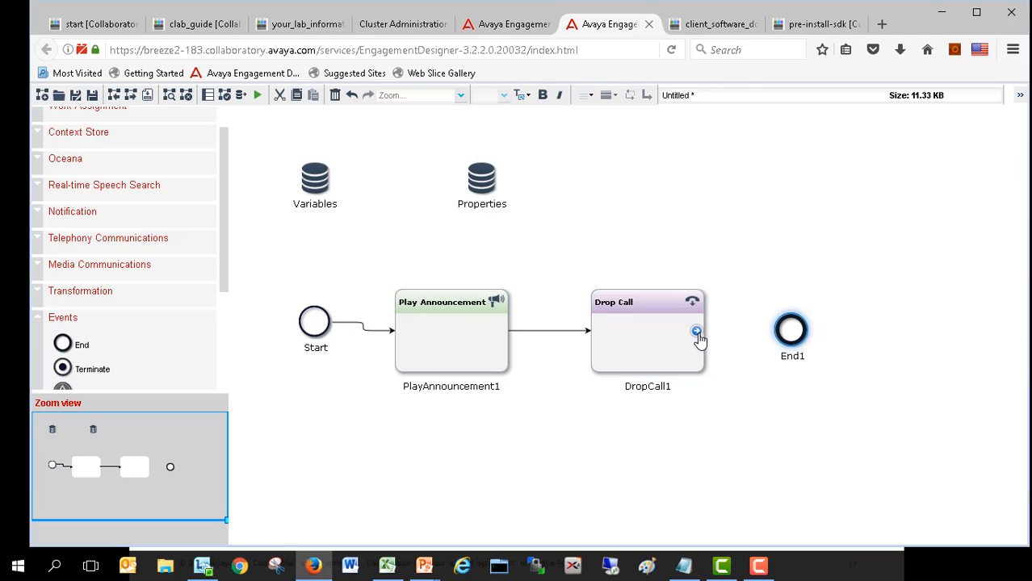
drag(696, 332, 783, 331)
Step: Open the Play Announcement task's properties and change its label to GreetCaller
click(423, 321)
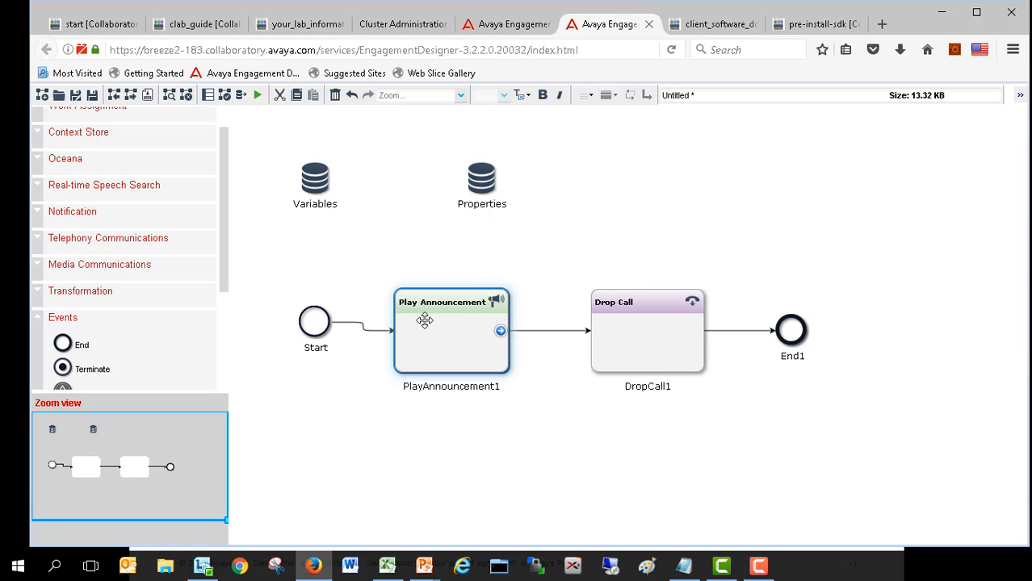
double_click(424, 320)
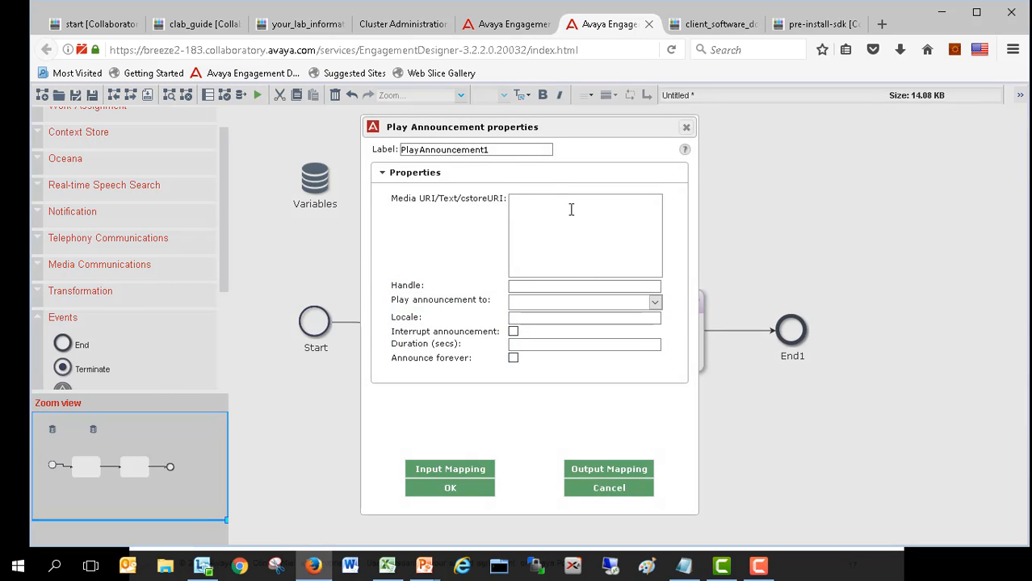
drag(513, 149, 339, 150)
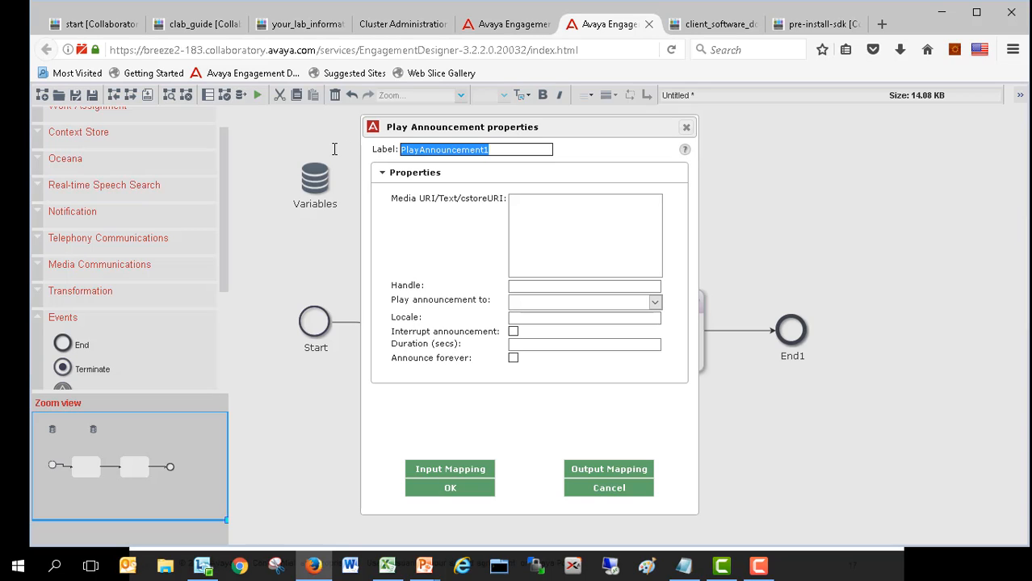
text(Greet Call)
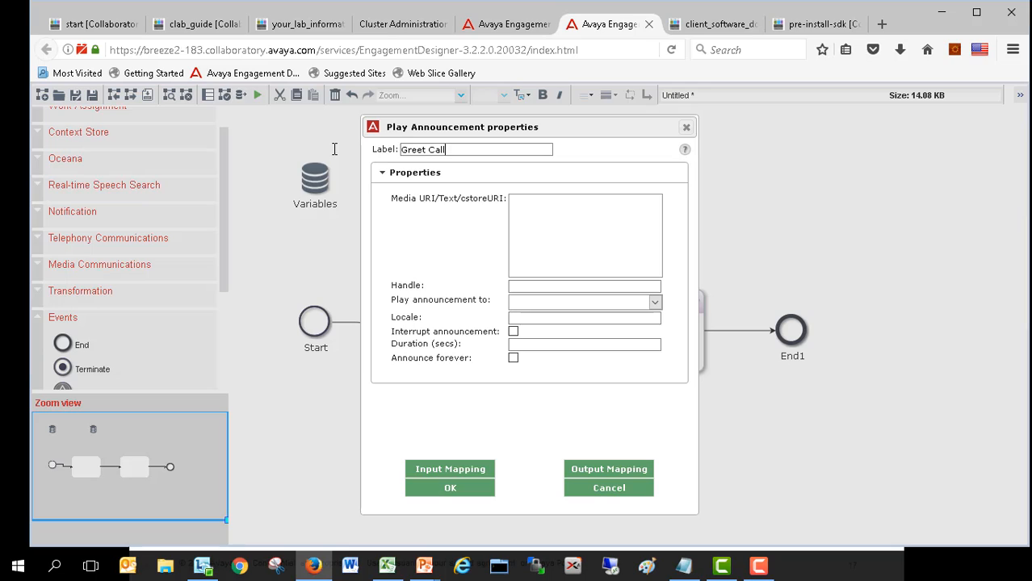
text(er)
key(Left)
key(Left)
key(Left)
key(Left)
key(Left)
key(Left)
key(BackSpace)
Step: Set the announcement text to "Hello and welcome to the test system. We are closed now, thanks for calling."
click(616, 238)
text(Helo)
key(BackSpace)
text(lo and welcome t)
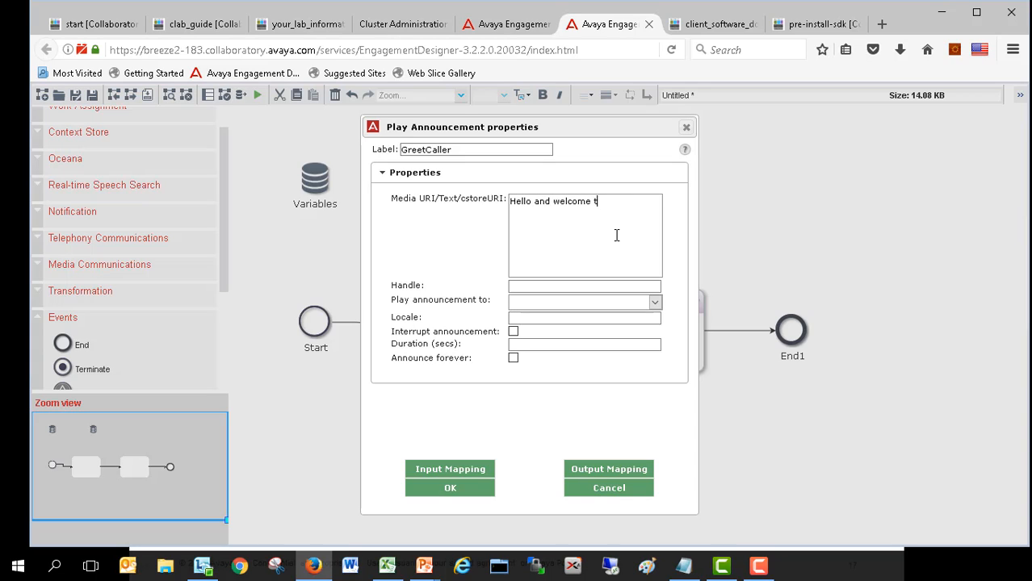
text(o the test system.  We are close)
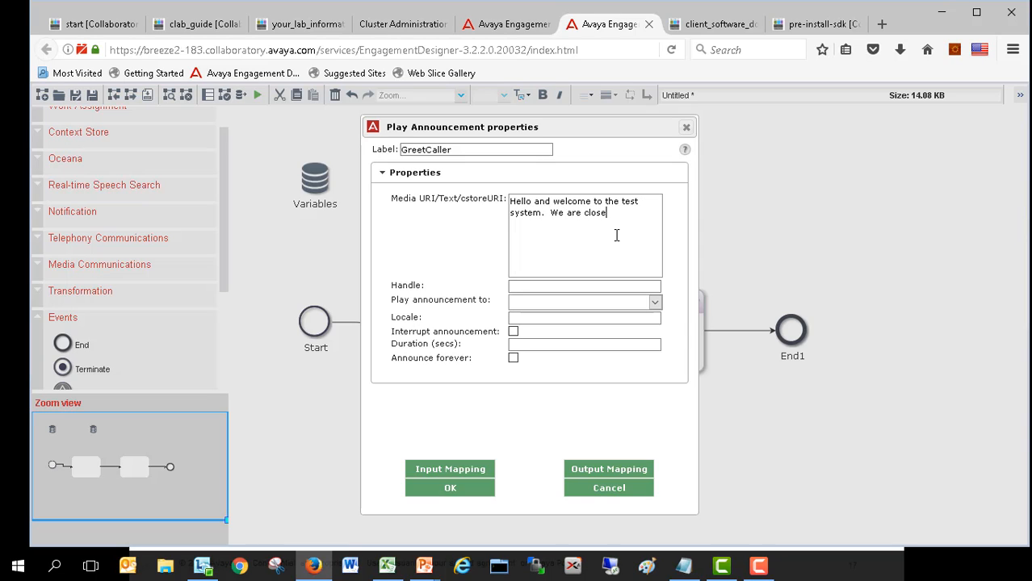
text(d now, thanks for calling.)
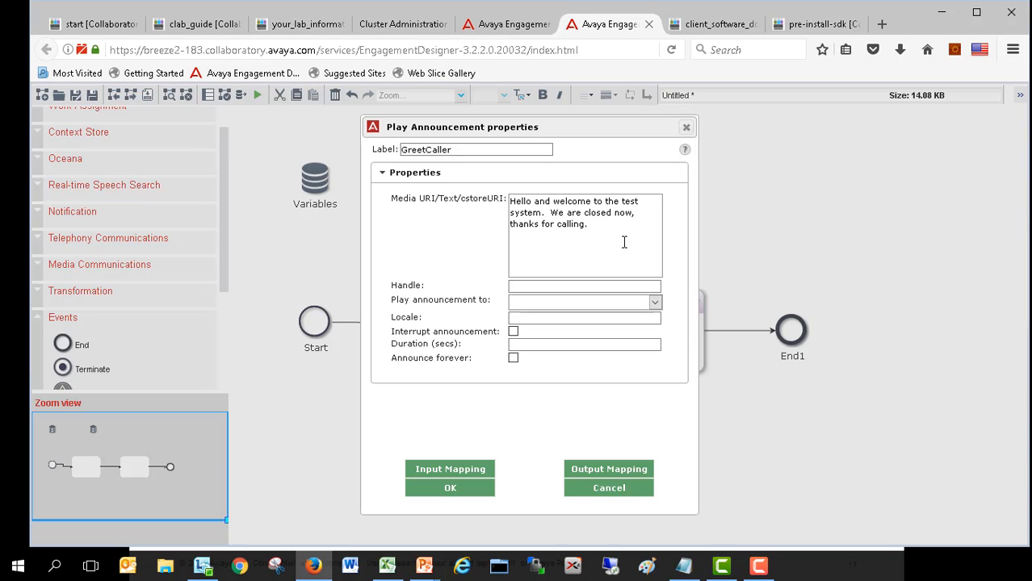
Step: Review GreetCaller's input mapping with StartSchema expanded, leave it without saving, and accept the task's properties
click(448, 472)
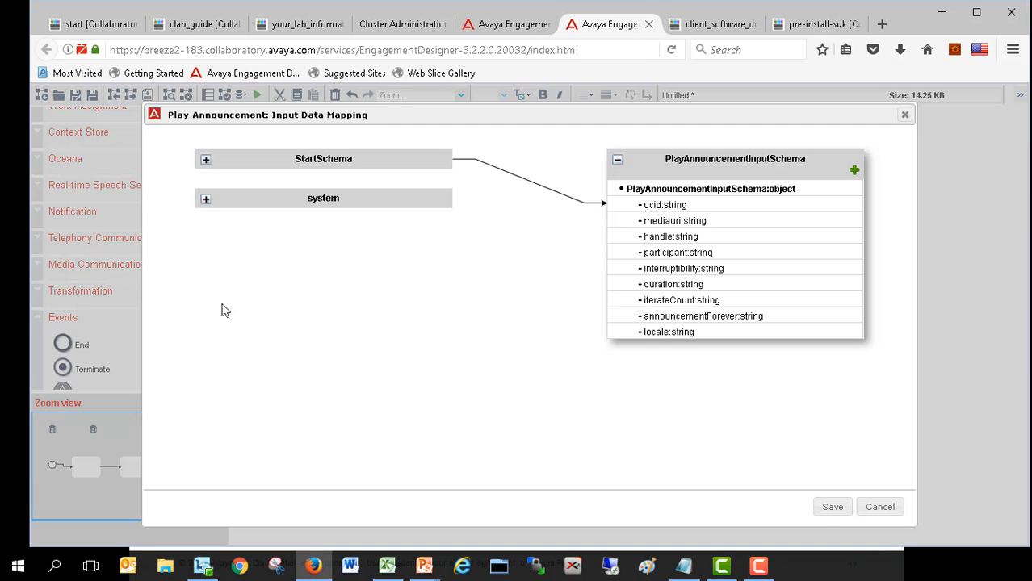
click(206, 161)
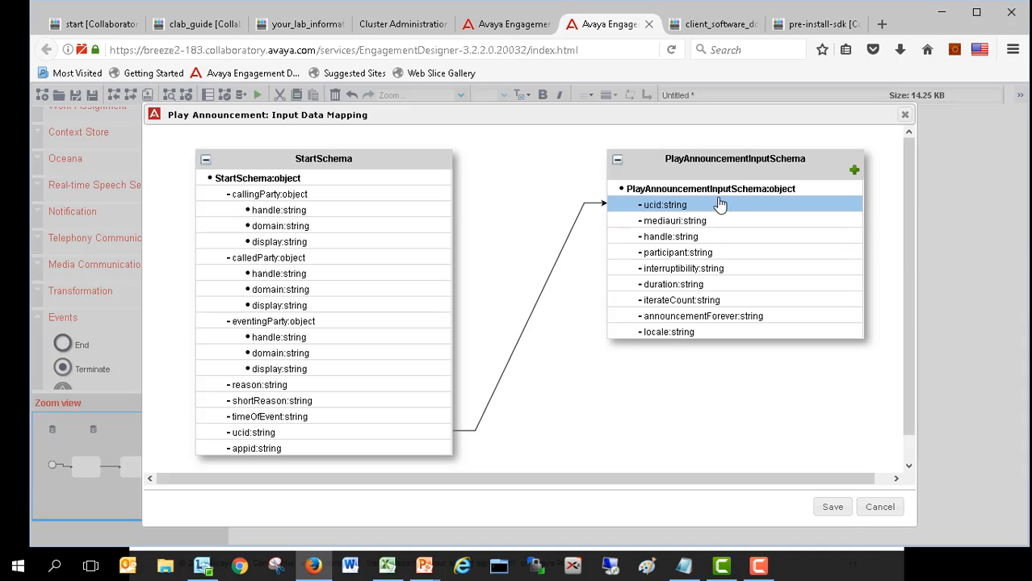
mouse_move(436, 410)
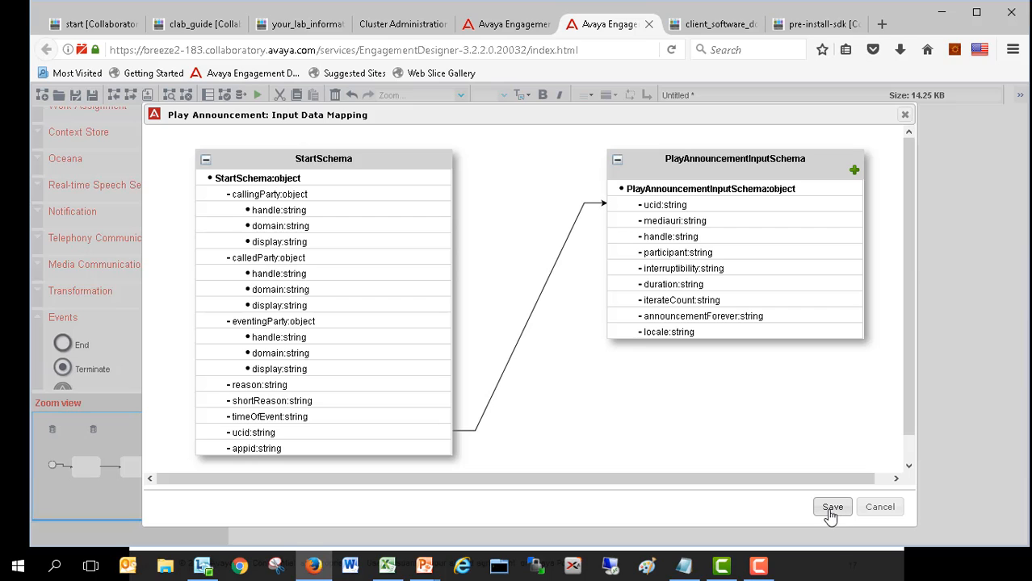
click(875, 506)
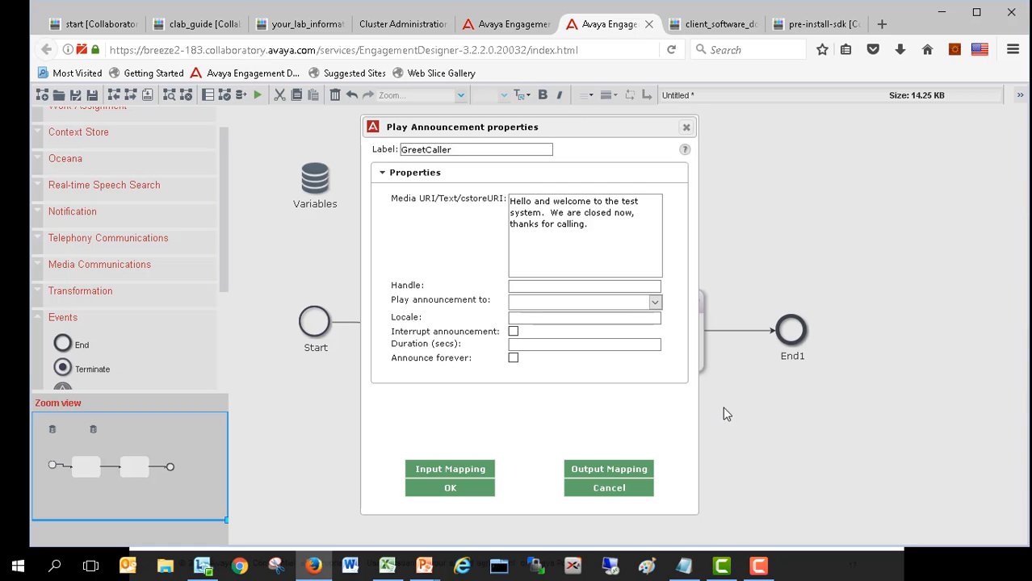
click(467, 491)
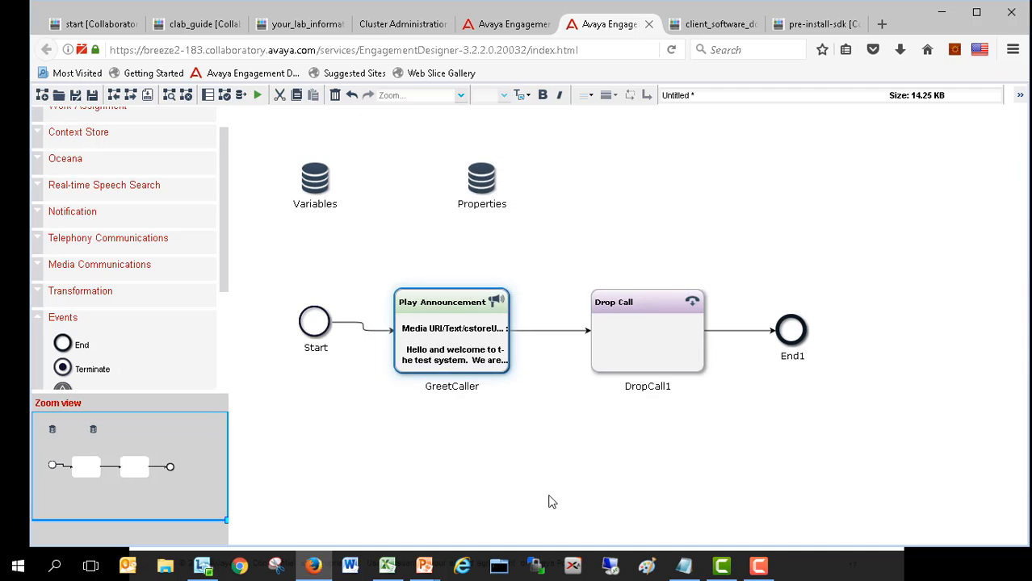
Step: Review the Drop Call task's input mapping with StartSchema expanded, and leave the mapping and properties without saving
double_click(610, 327)
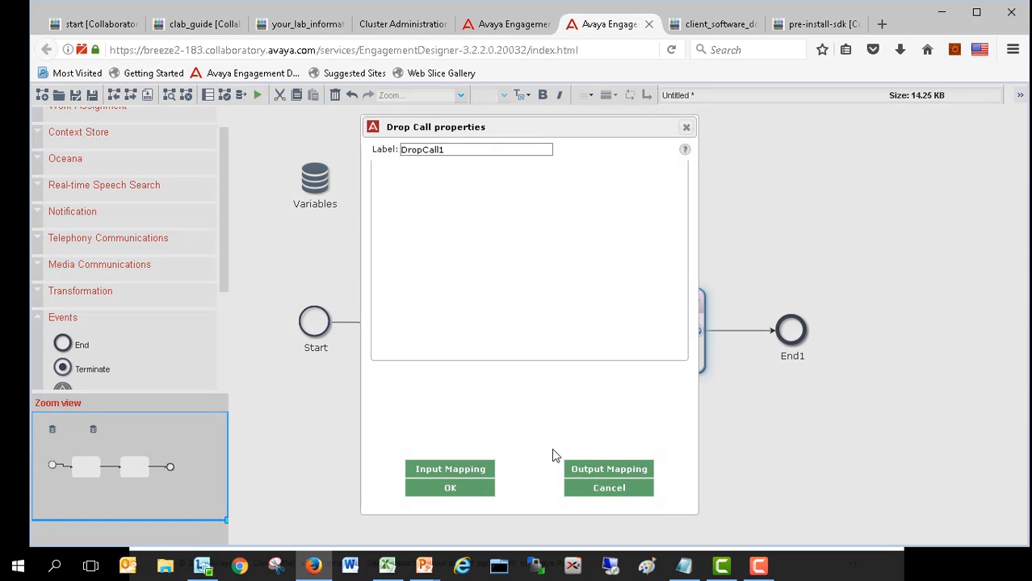
click(466, 473)
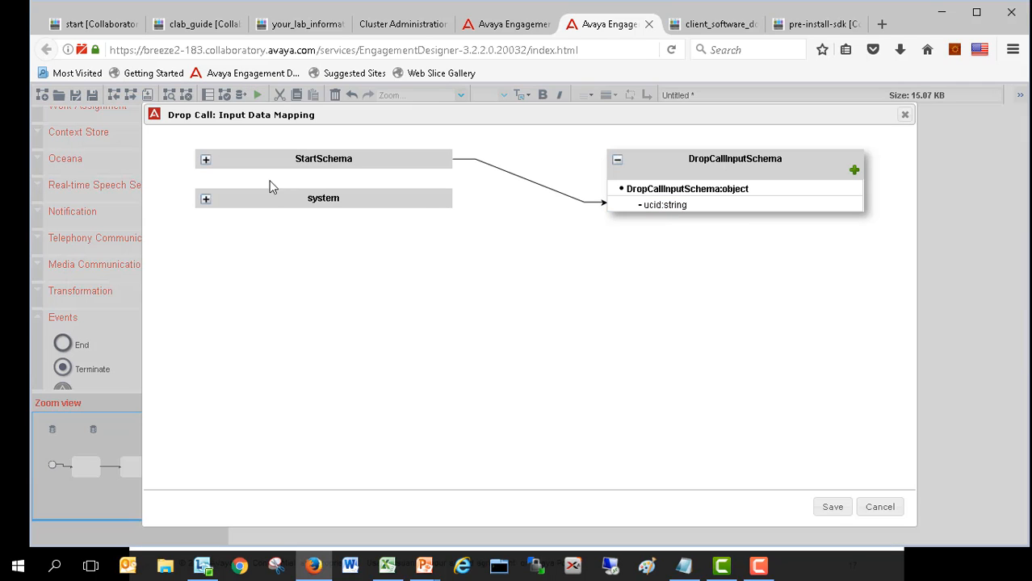
click(205, 161)
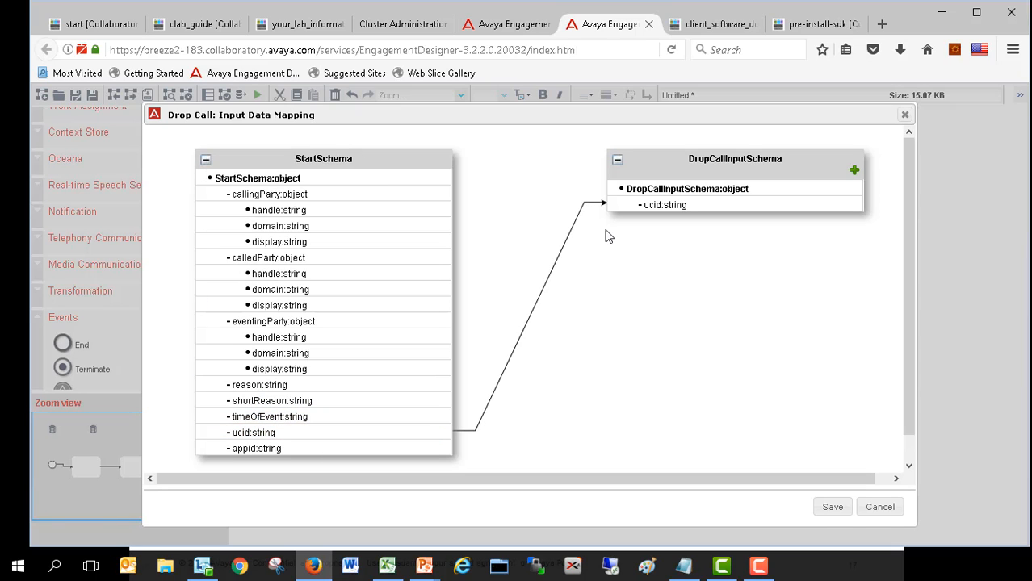
click(881, 507)
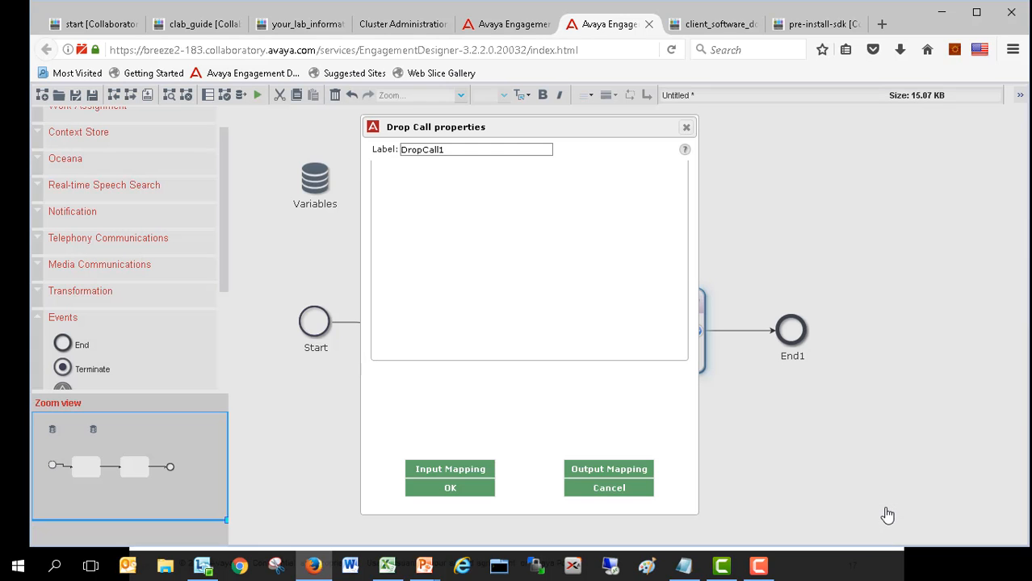
click(597, 489)
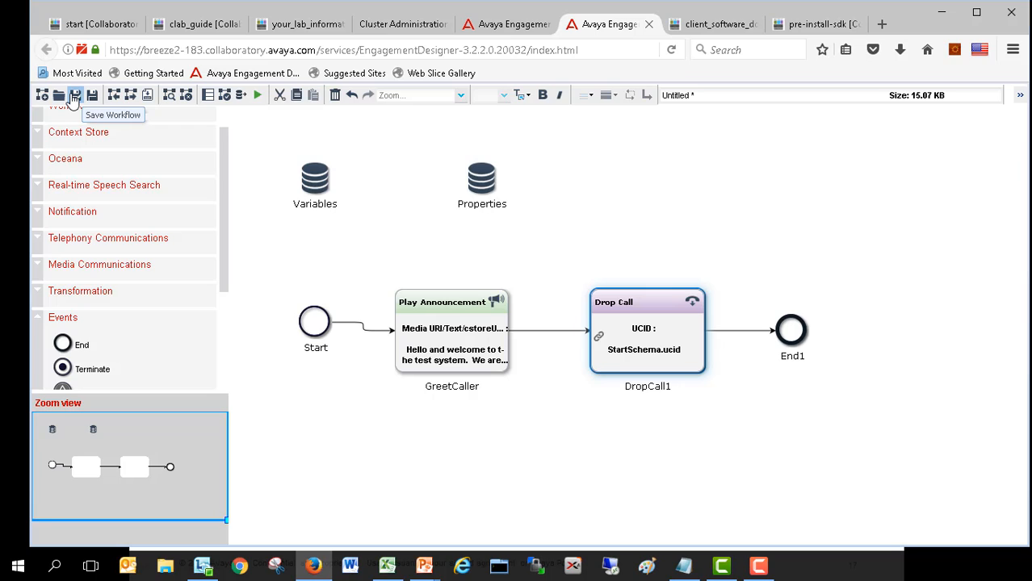
Step: Save the workflow in the test folder as videoTest1
click(73, 96)
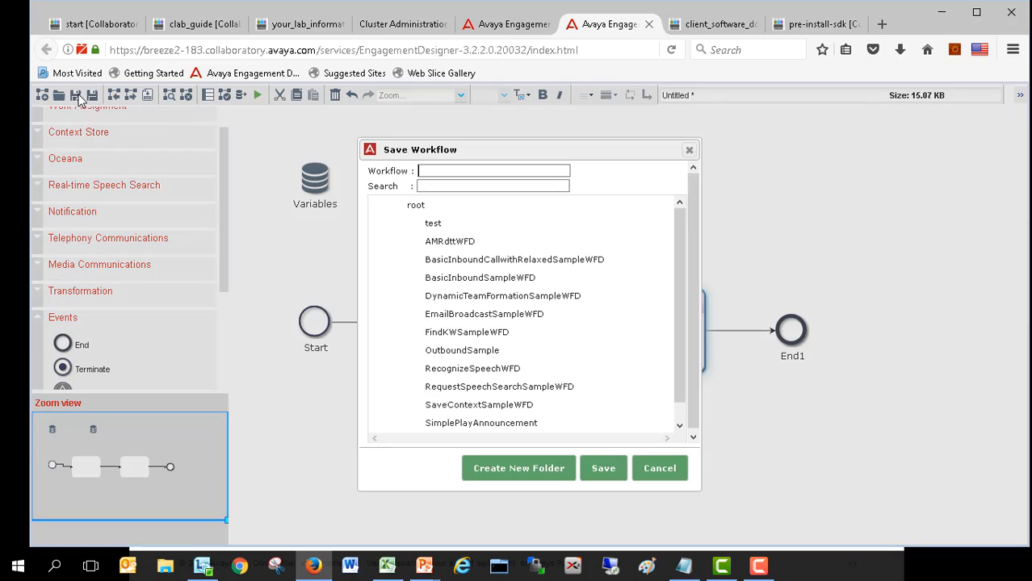
click(430, 224)
click(503, 173)
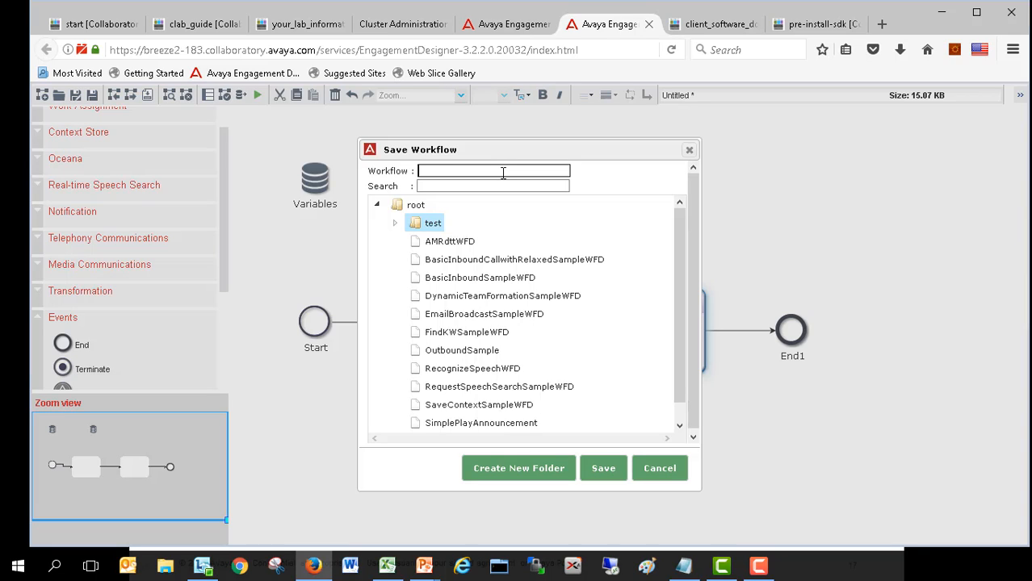
text(videoTest1)
click(603, 470)
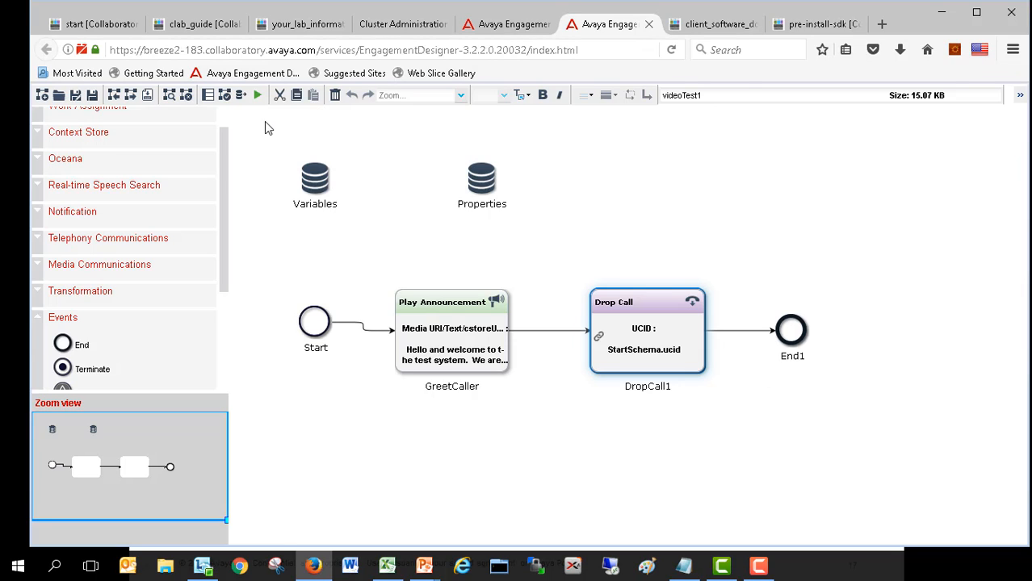
Step: Validate the videoTest1 workflow and review the reported errors and warnings
click(224, 96)
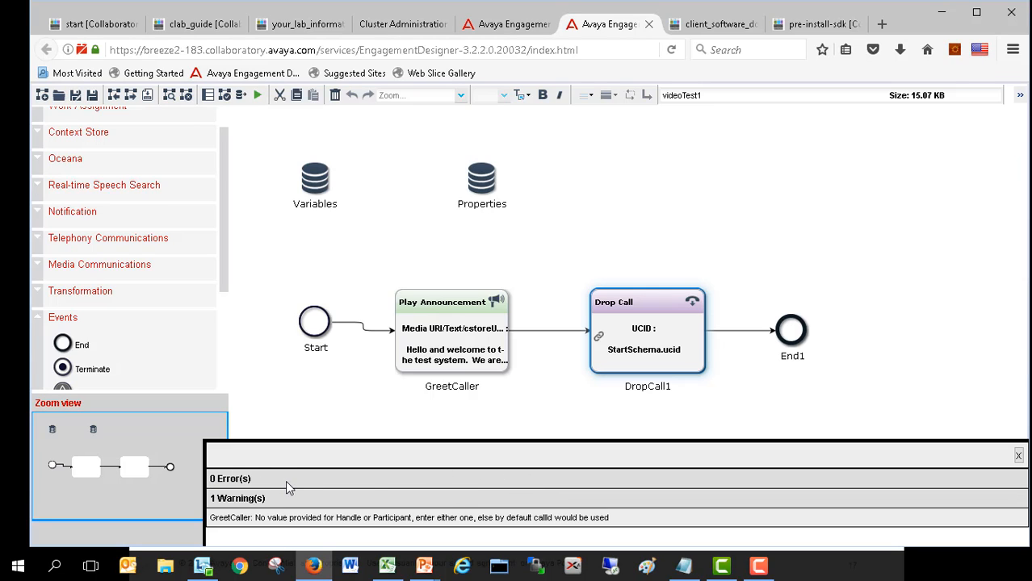
click(319, 409)
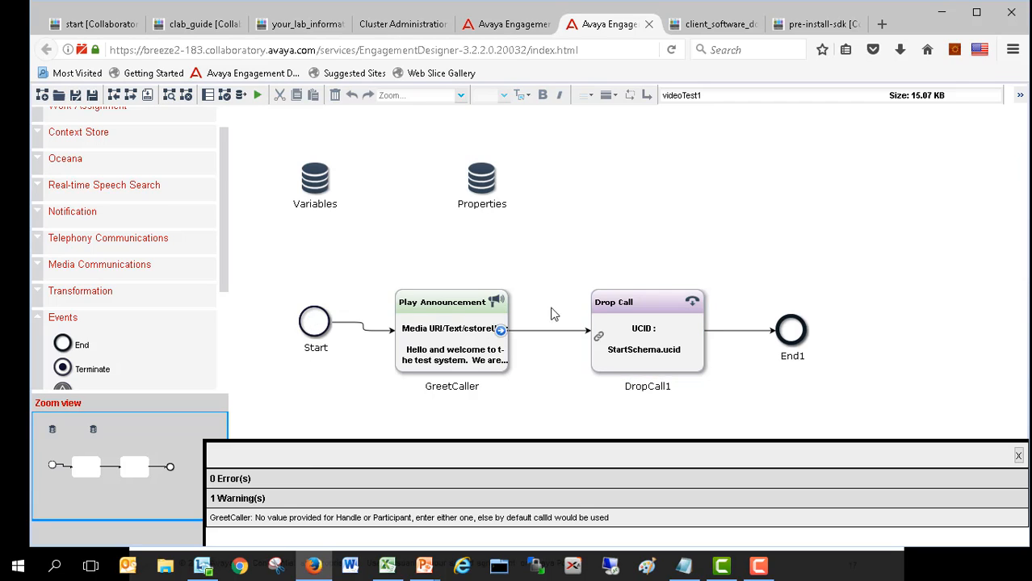
Step: Deploy the workflow as videoTest1 version 1 with the description "testing" and service profile 2300, and acknowledge the deployment report
click(240, 101)
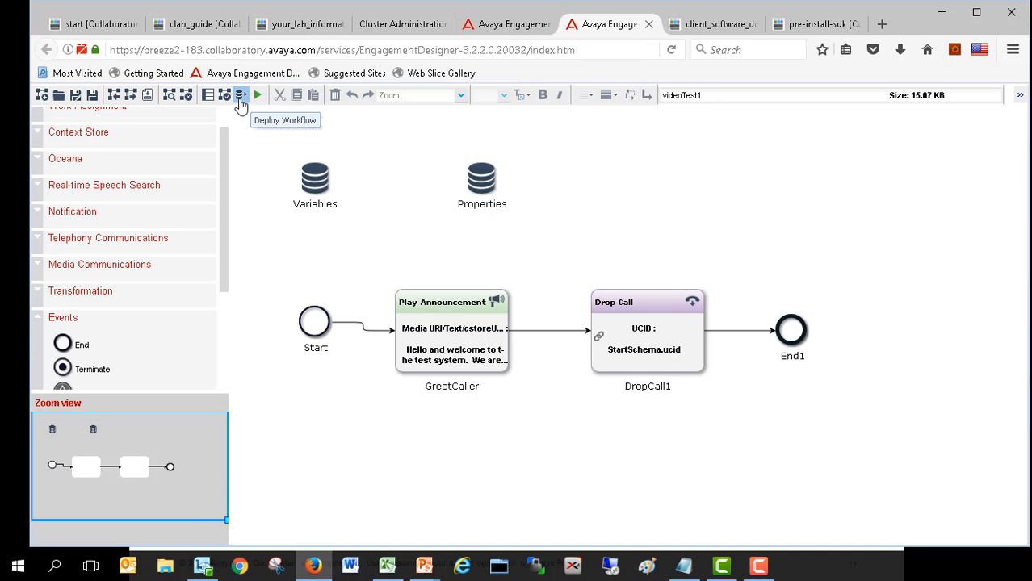
click(240, 102)
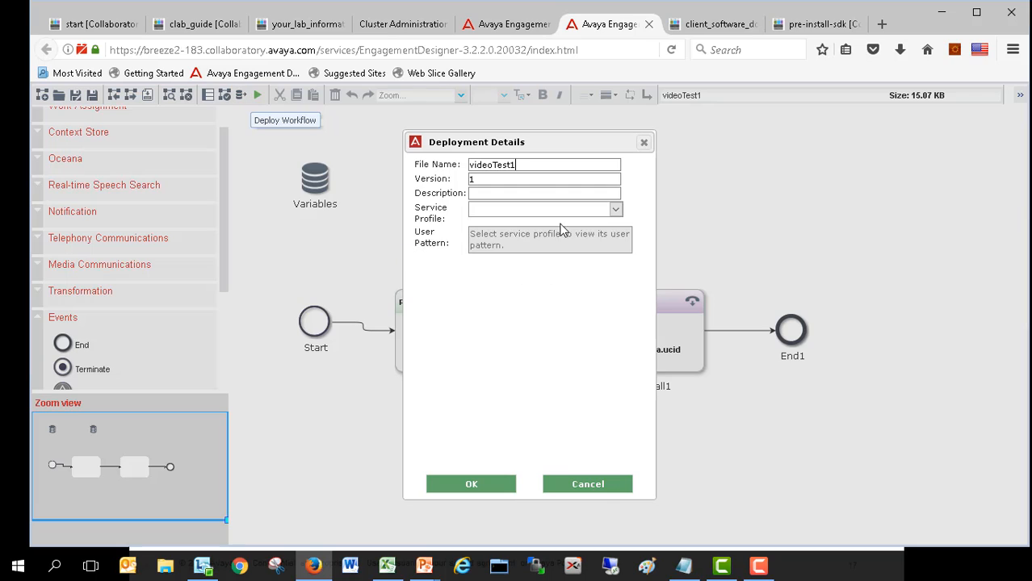
click(535, 193)
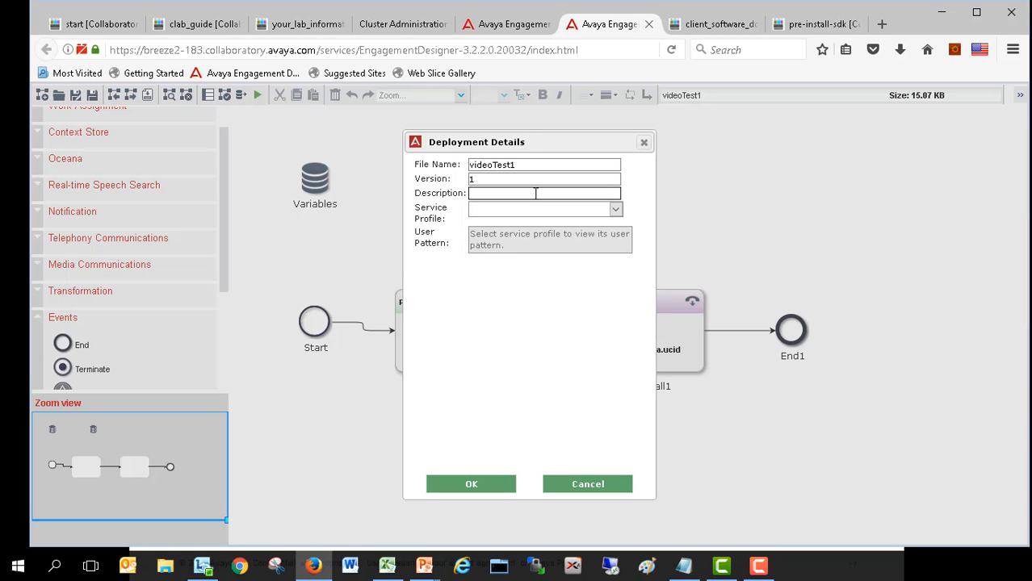
text(testing)
click(616, 210)
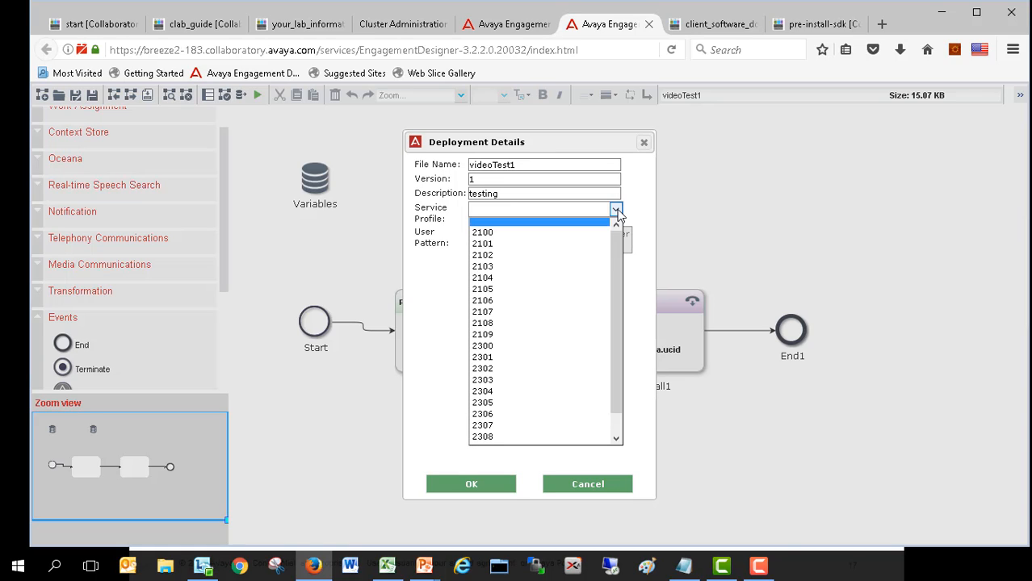
drag(616, 247, 617, 296)
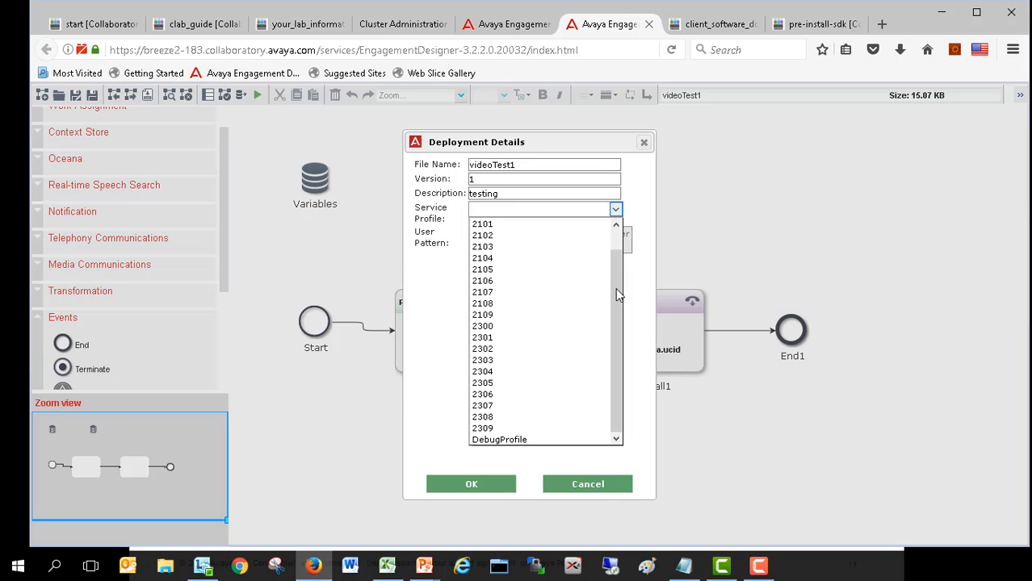
click(554, 325)
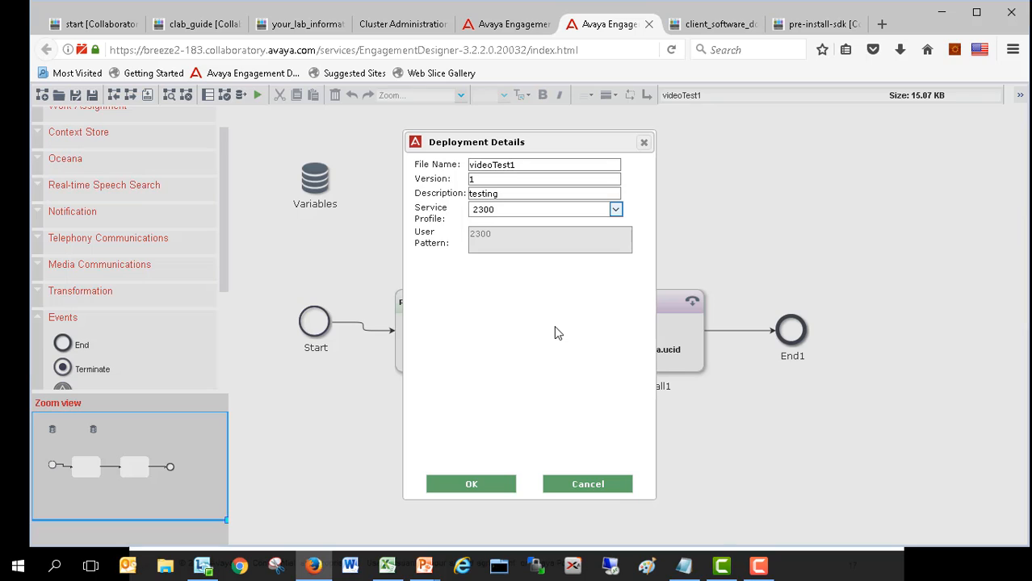
click(471, 487)
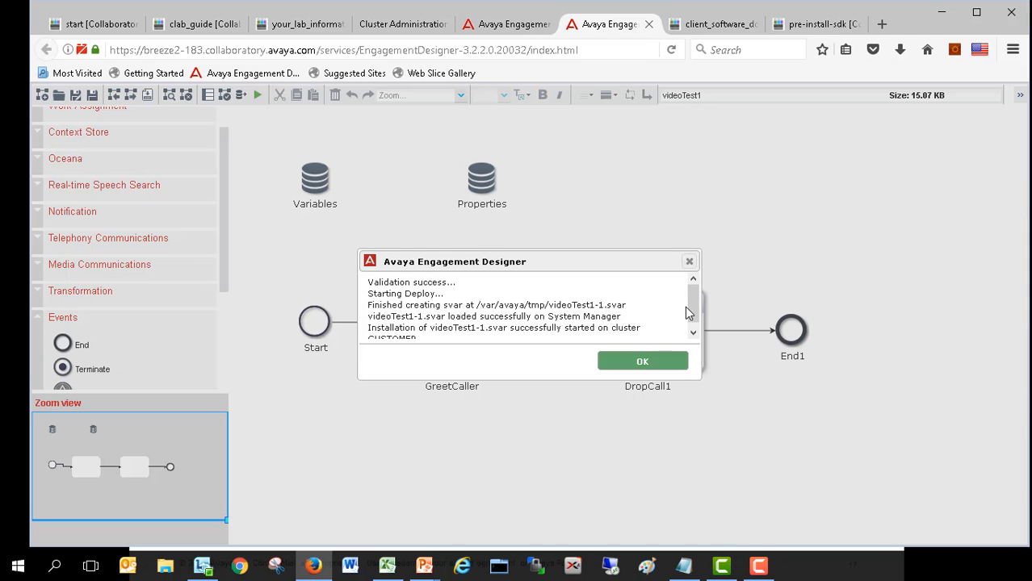
click(642, 364)
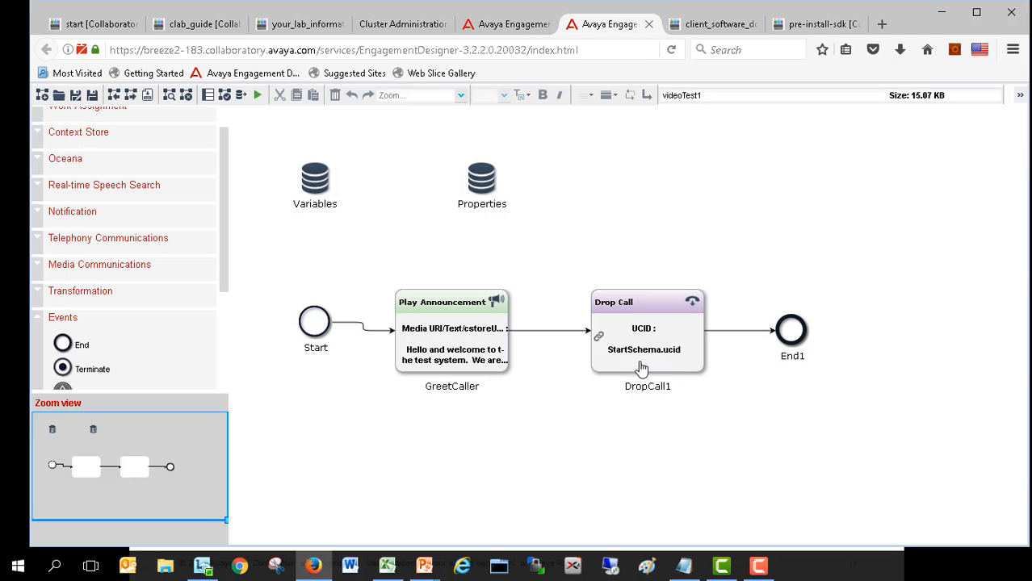